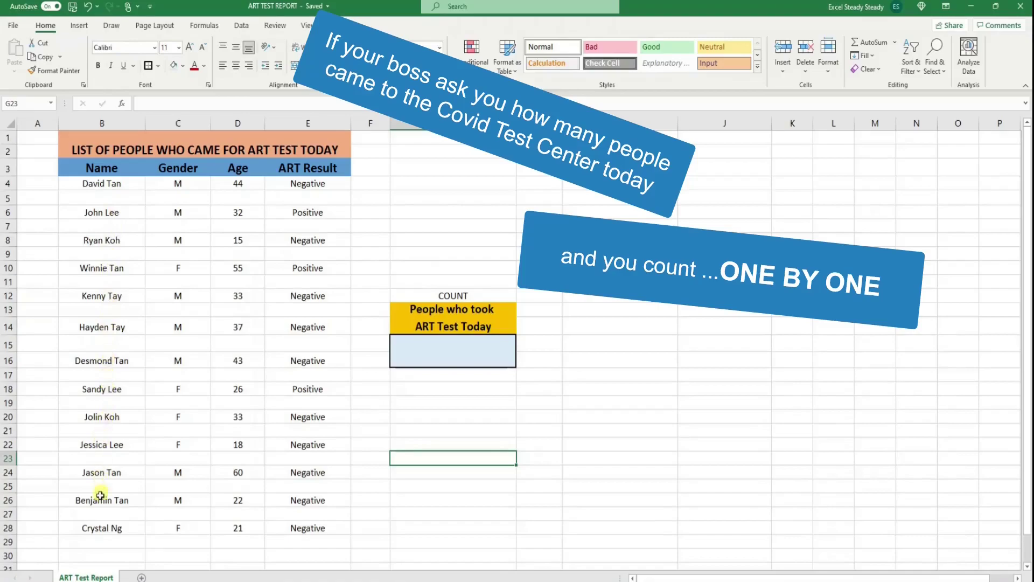
Enter the manually counted total 13 in the result cell G15 under the COUNT heading
double_click(444, 356)
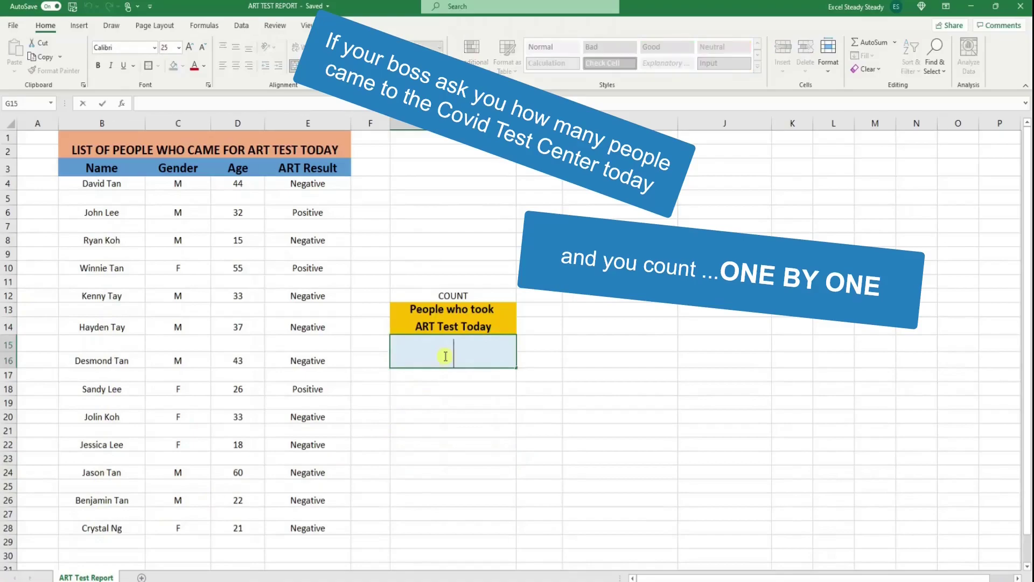
type("13")
key("Return")
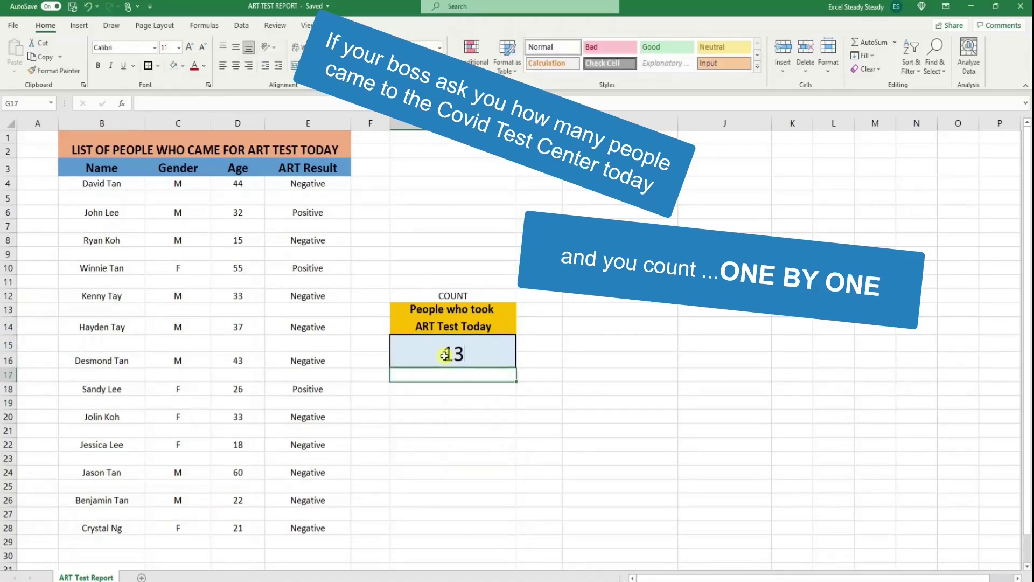
left_click(444, 386)
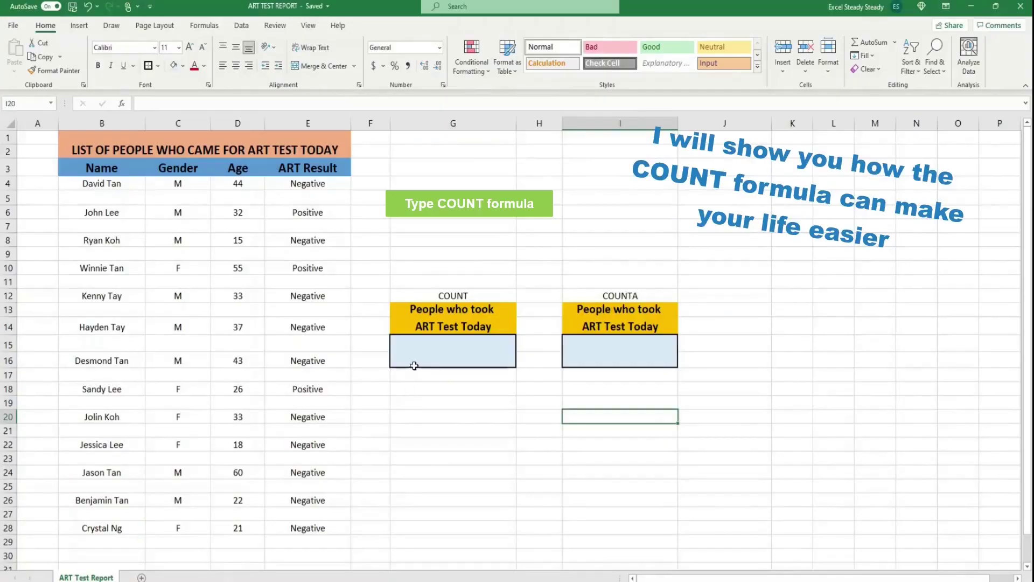
Count the entries of the Age column in G15 with the formula =COUNT(D4:D28)
left_click(415, 361)
type("=")
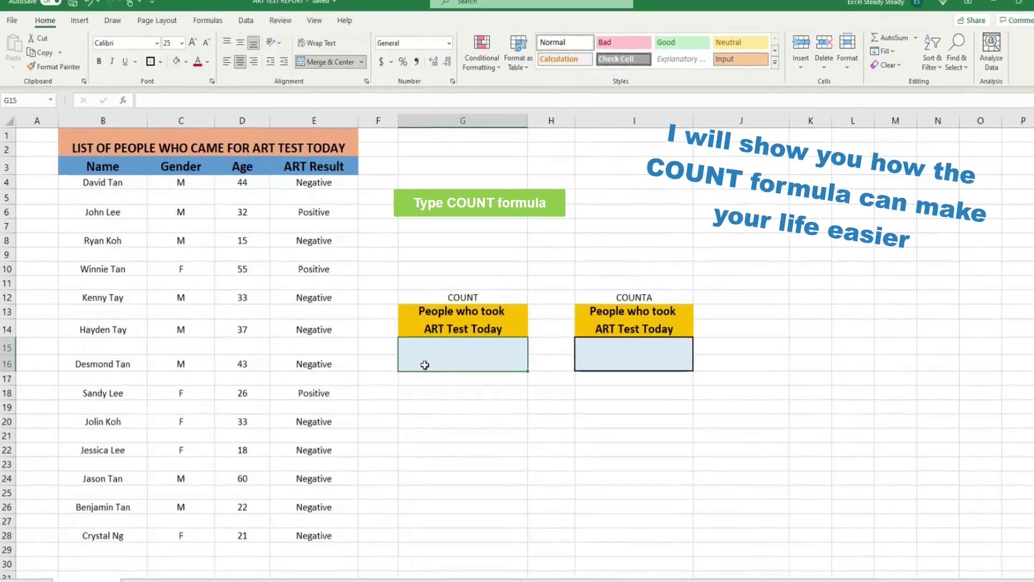
type("COUNT(")
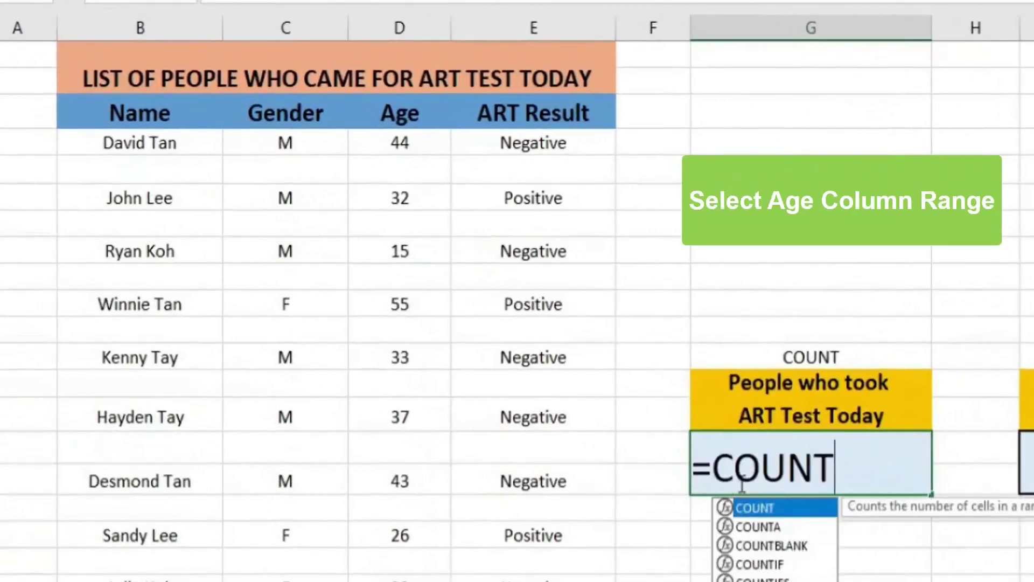
left_click(429, 141)
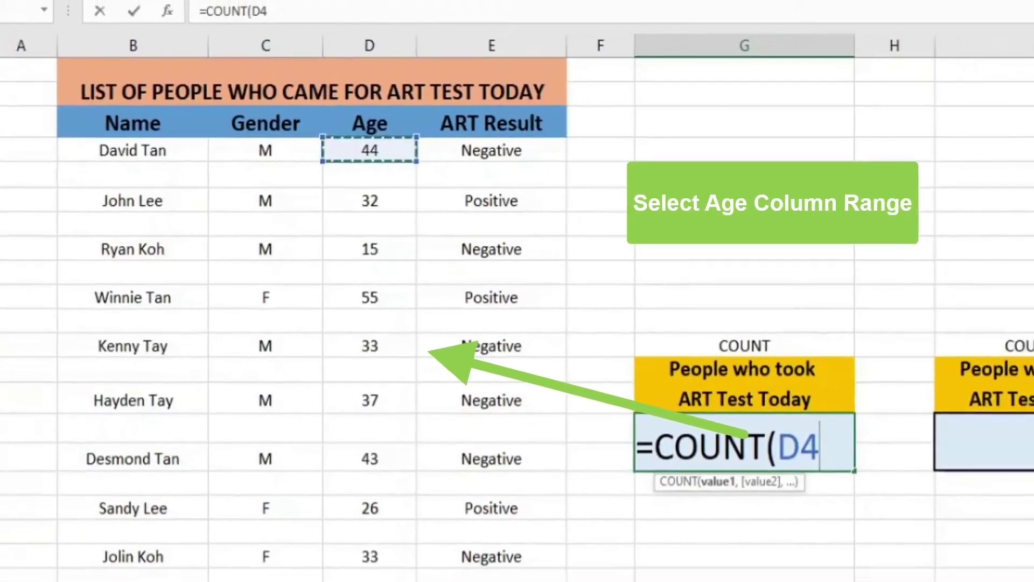
left_click_drag(429, 141, 262, 540)
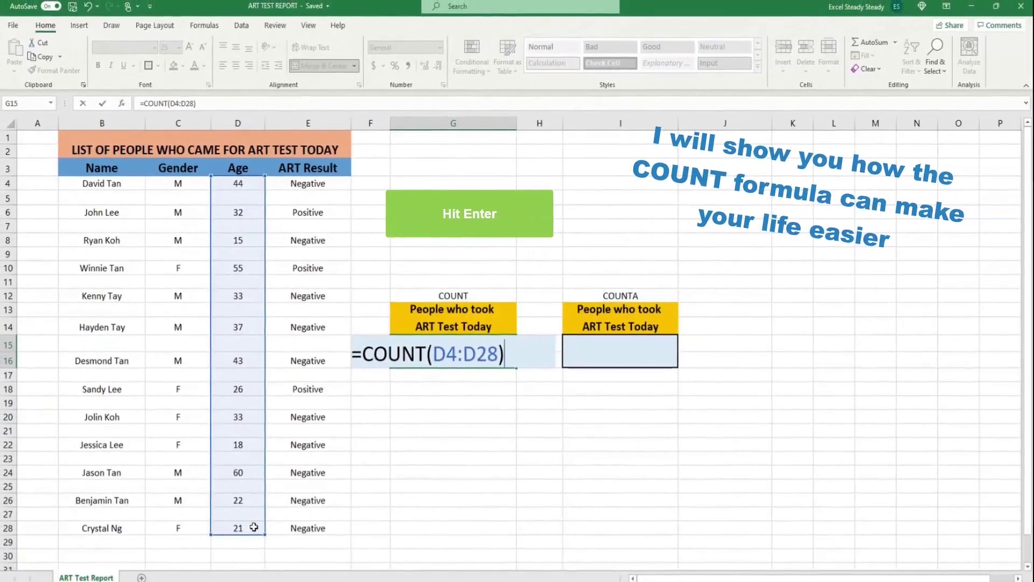
key("Return")
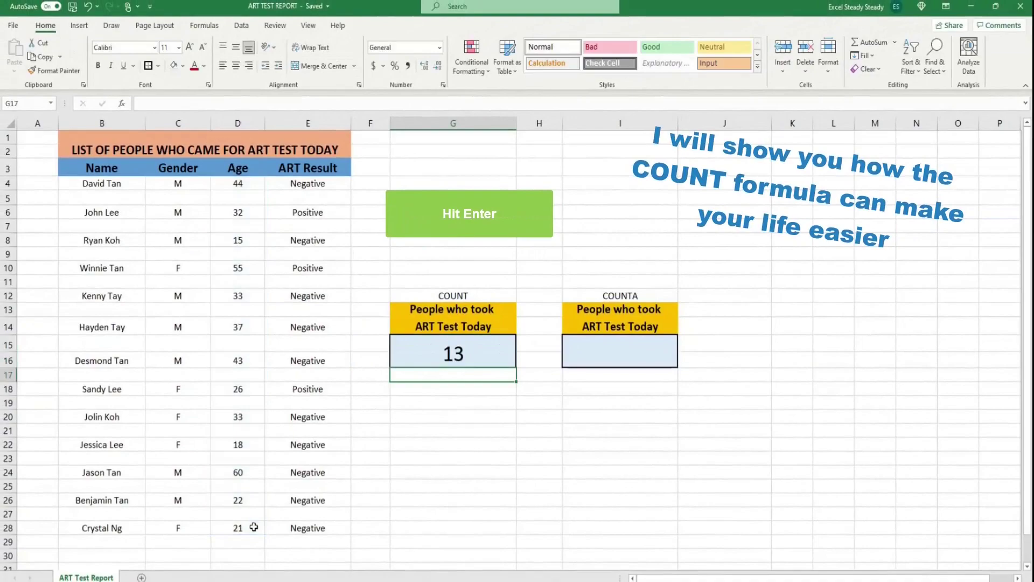
left_click(444, 393)
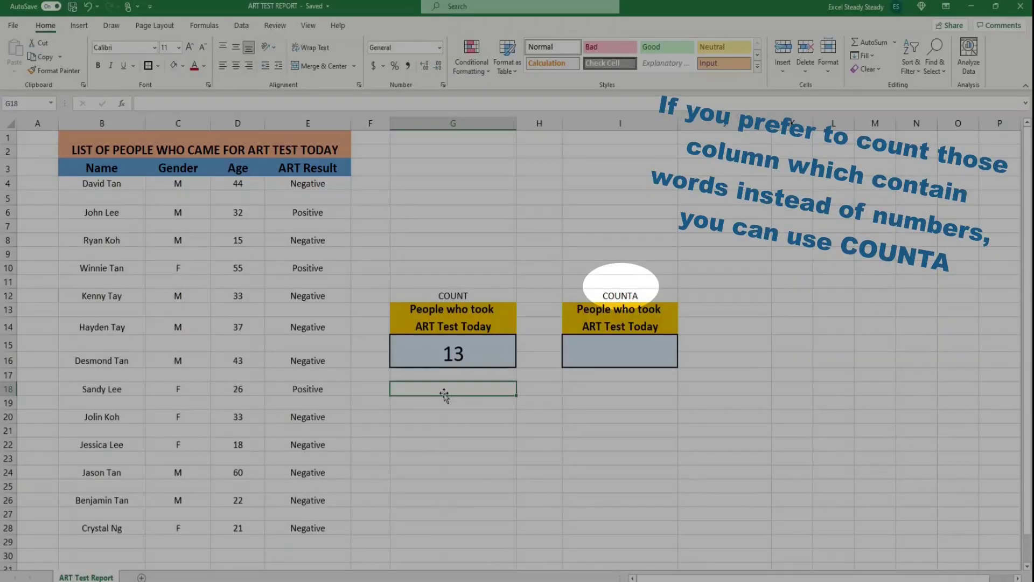
Count the entries of the Name column in I15 with the formula =COUNTA(B4:B28)
left_click(588, 354)
type("=COUNTA")
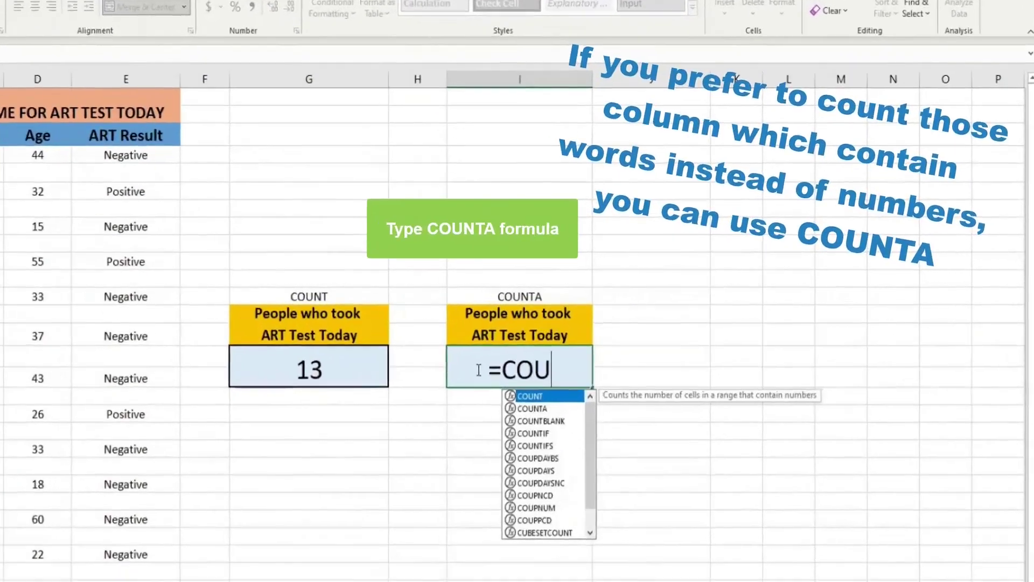
type("(")
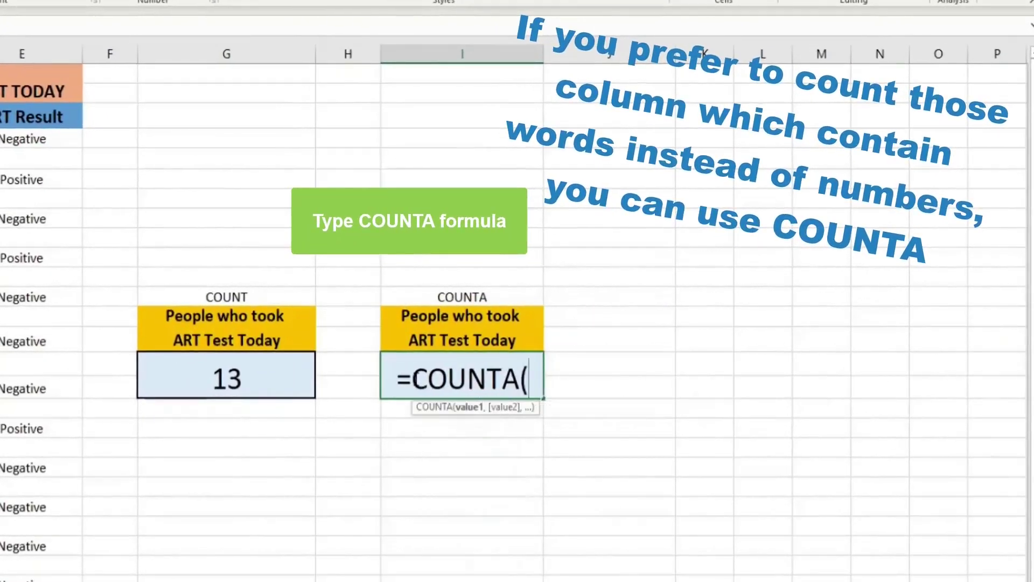
left_click(16, 168)
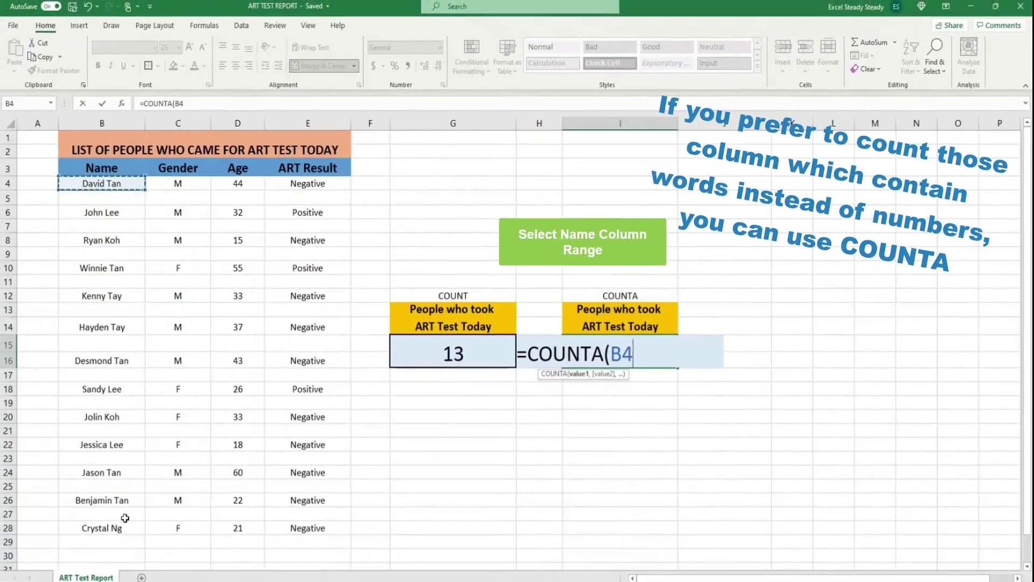
left_click(127, 528, "shift")
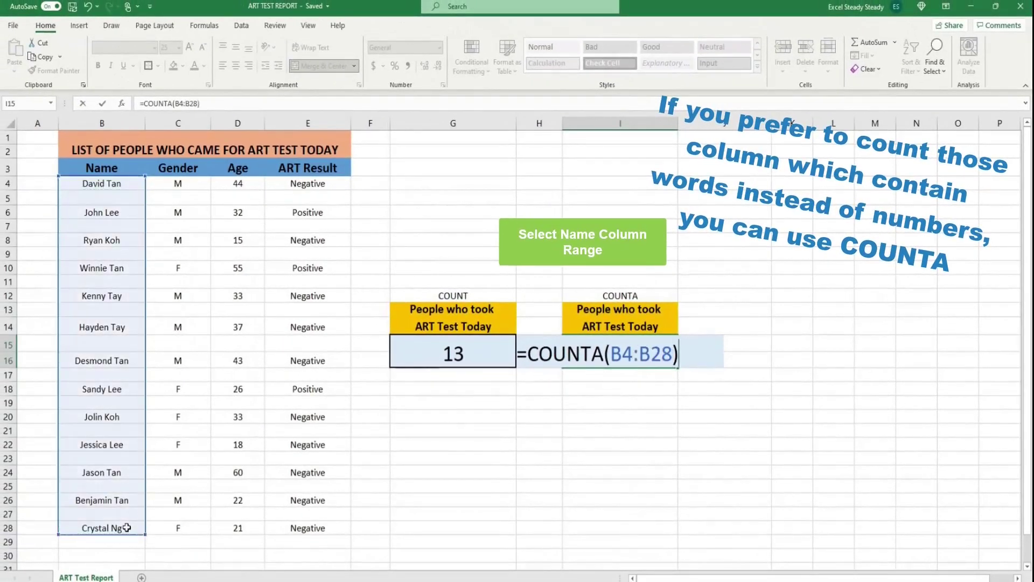
key("Return")
left_click(623, 401)
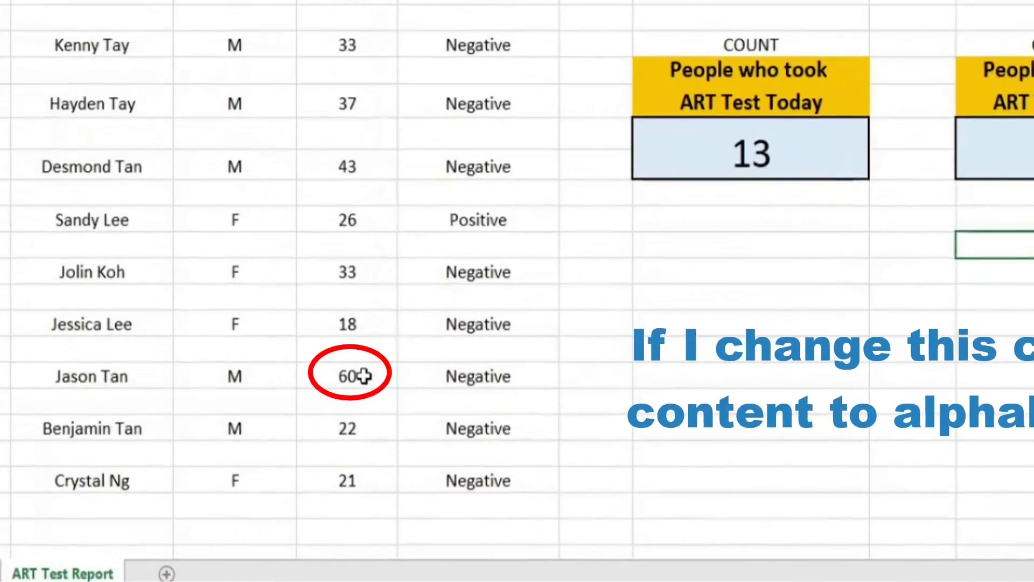
Replace the age in cell D24 with the text ABCDEFG to test the COUNT formula
left_click(247, 473)
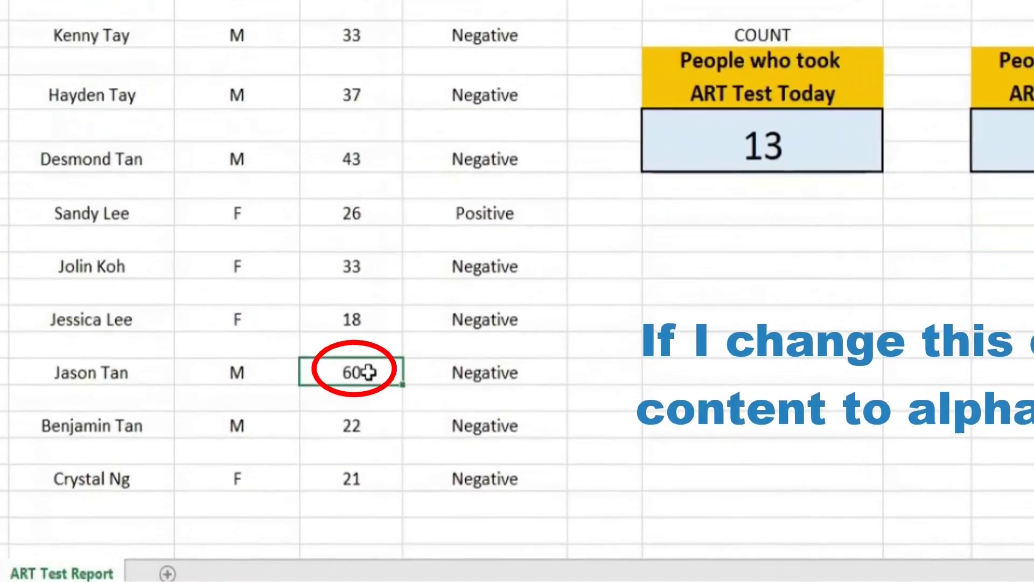
type("ABC")
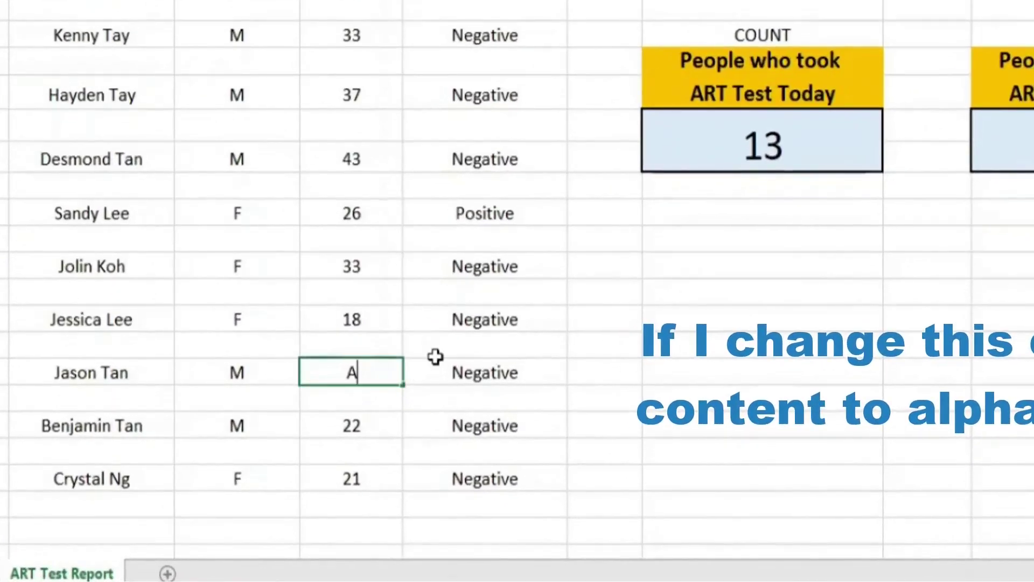
type("DEFG")
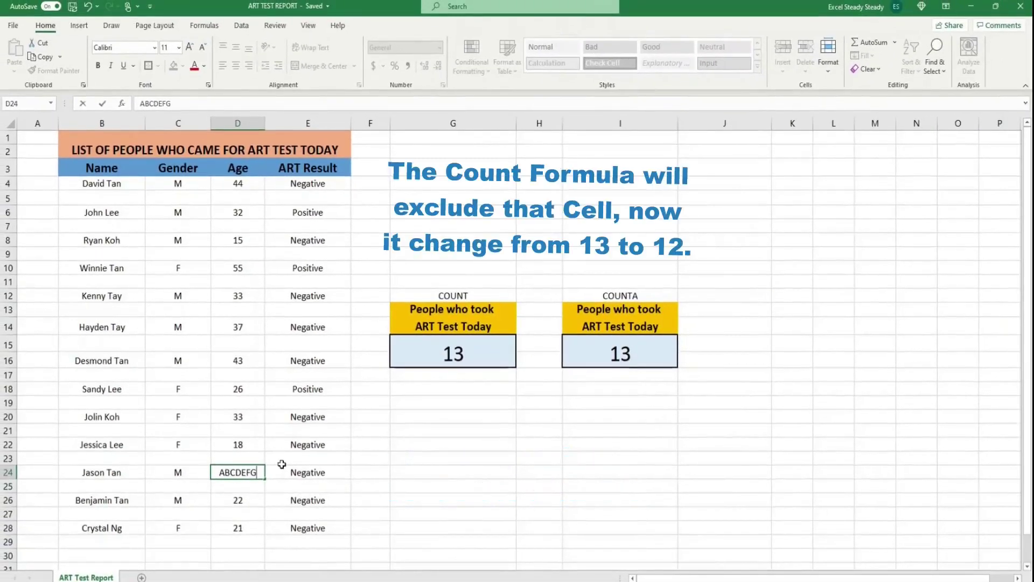
key("Return")
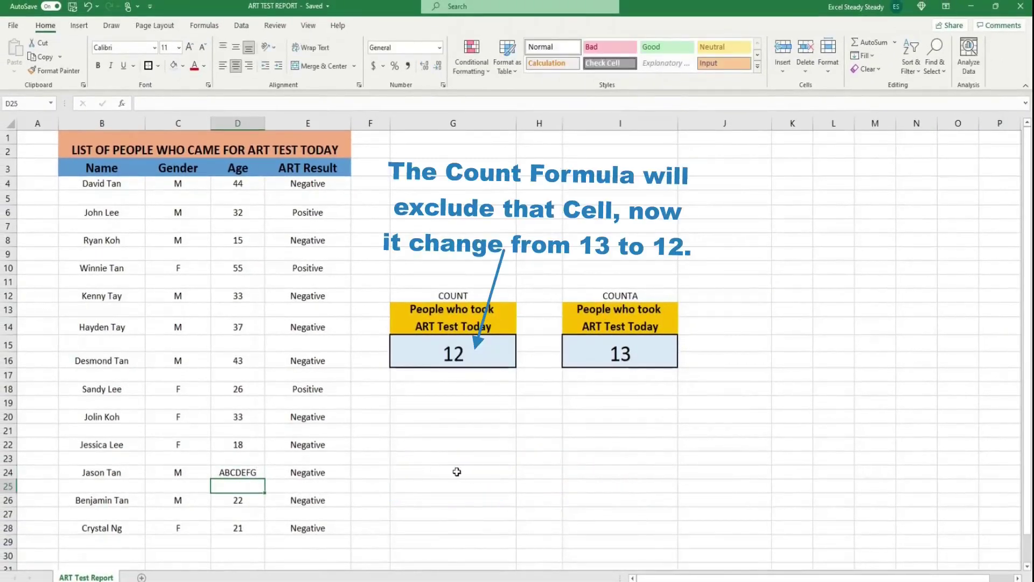
left_click(457, 472)
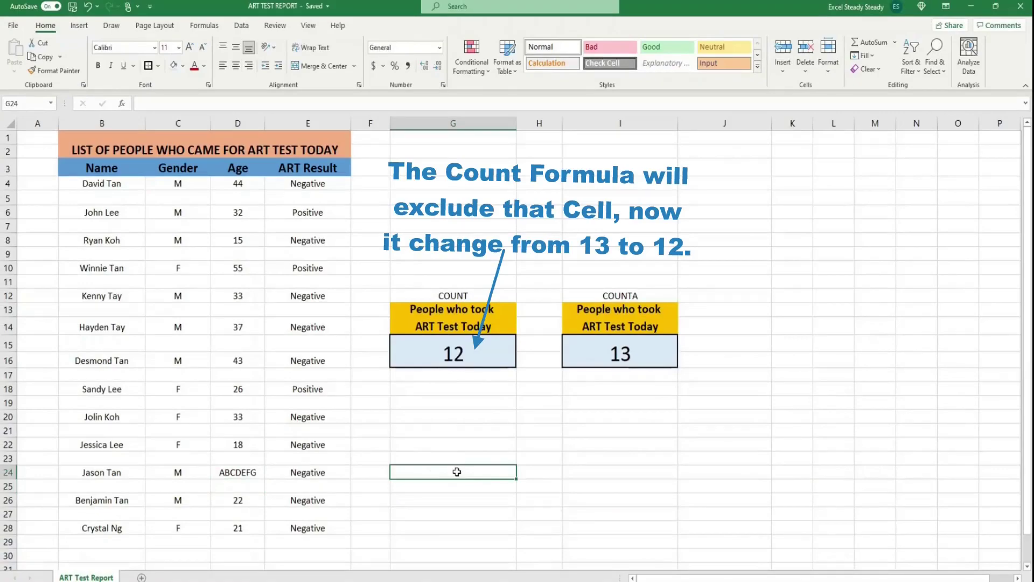
Set the age in cell D24 back to 60
left_click(245, 472)
type("60")
left_click(501, 416)
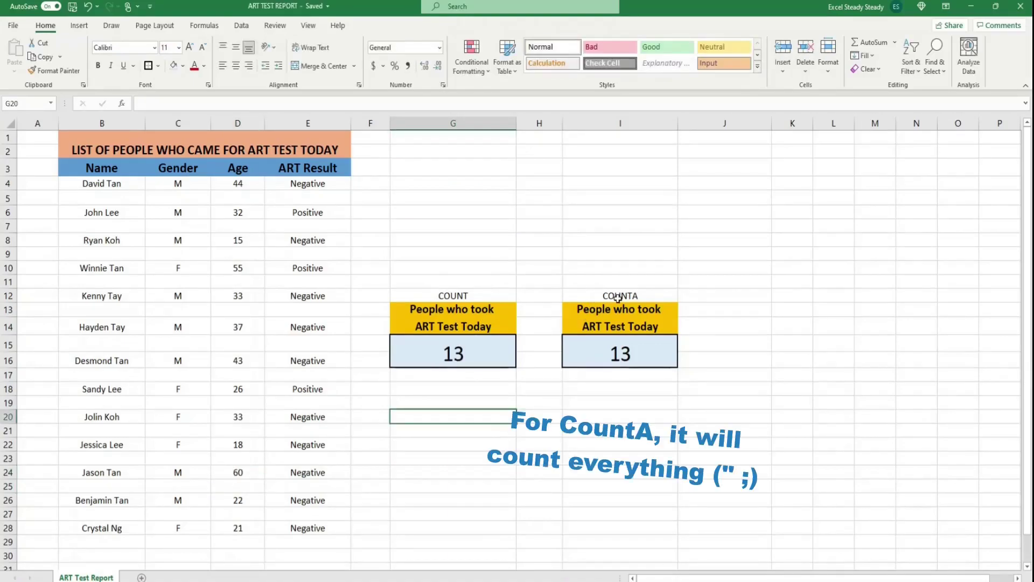
Replace the name in cell B24 with the number 12345 to test the COUNTA formula
left_click(122, 470)
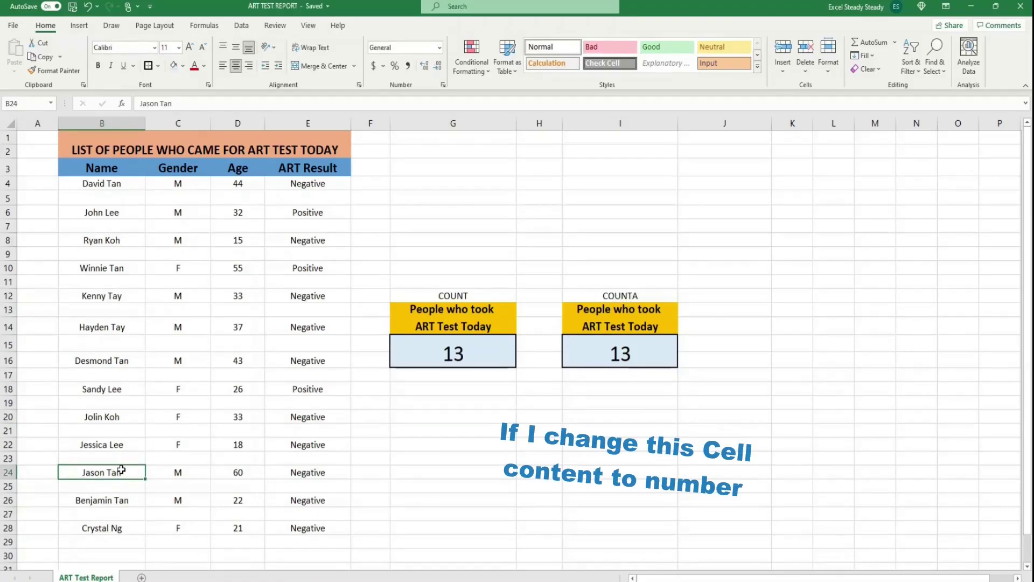
type("12345")
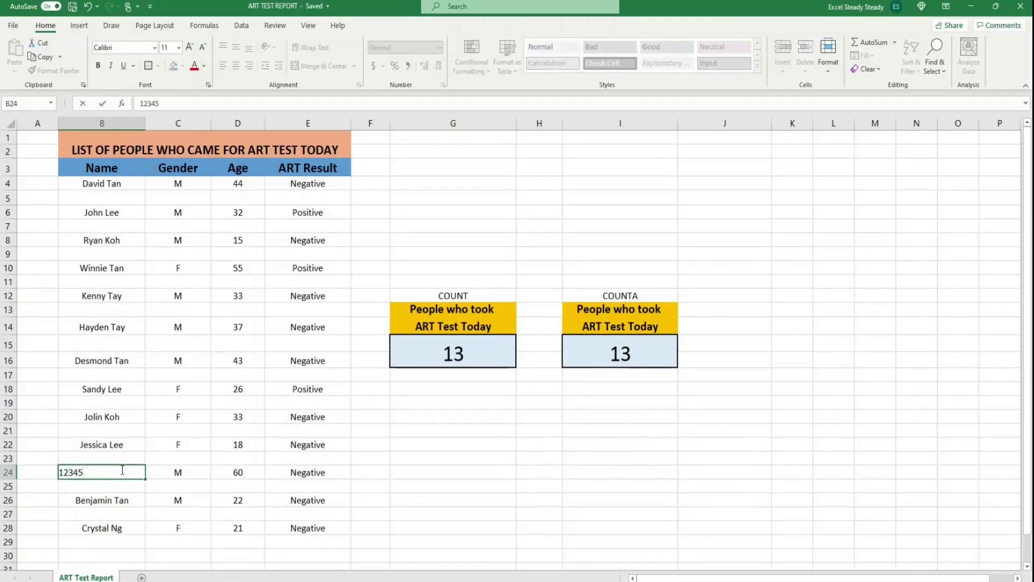
key("Return")
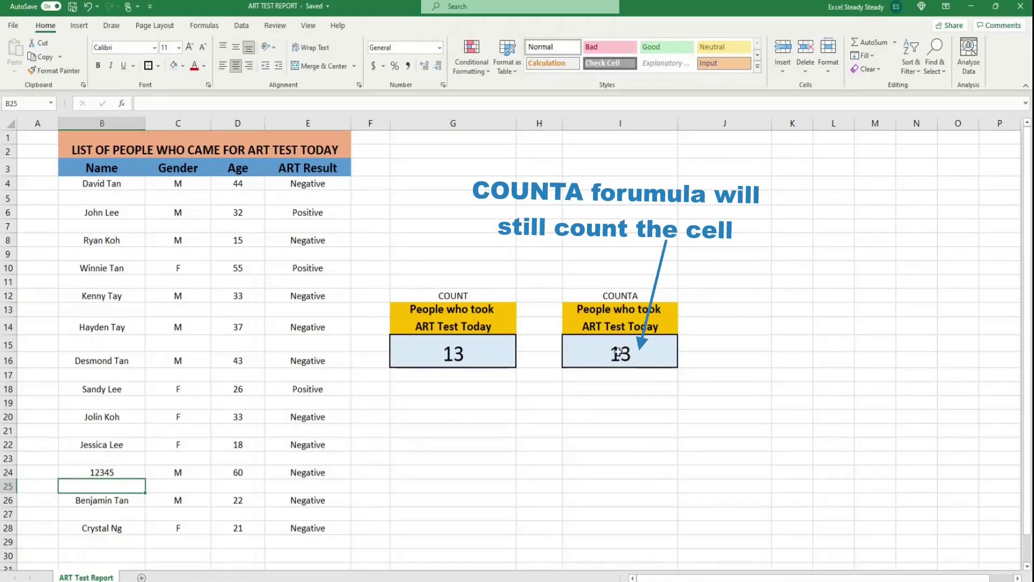
Replace the content of cell B24 with the symbols ##$$ to test COUNTA with symbols
left_click(95, 473)
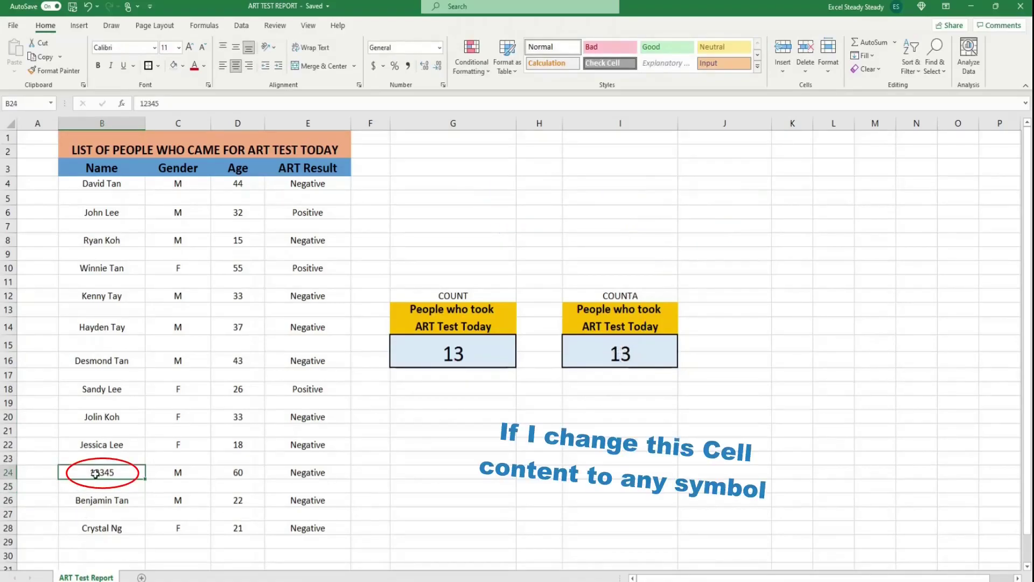
type("##")
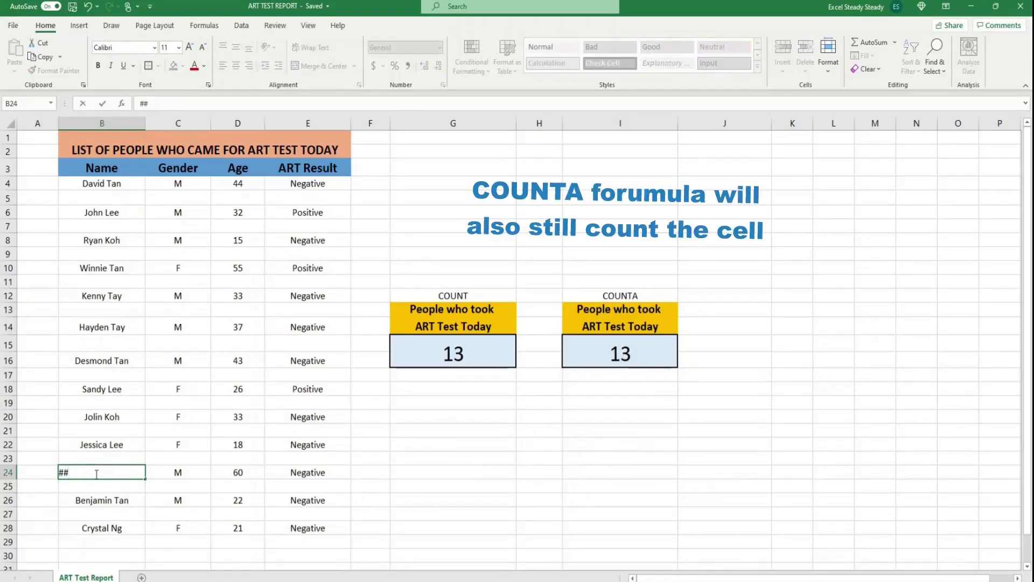
type("$$")
key("Return")
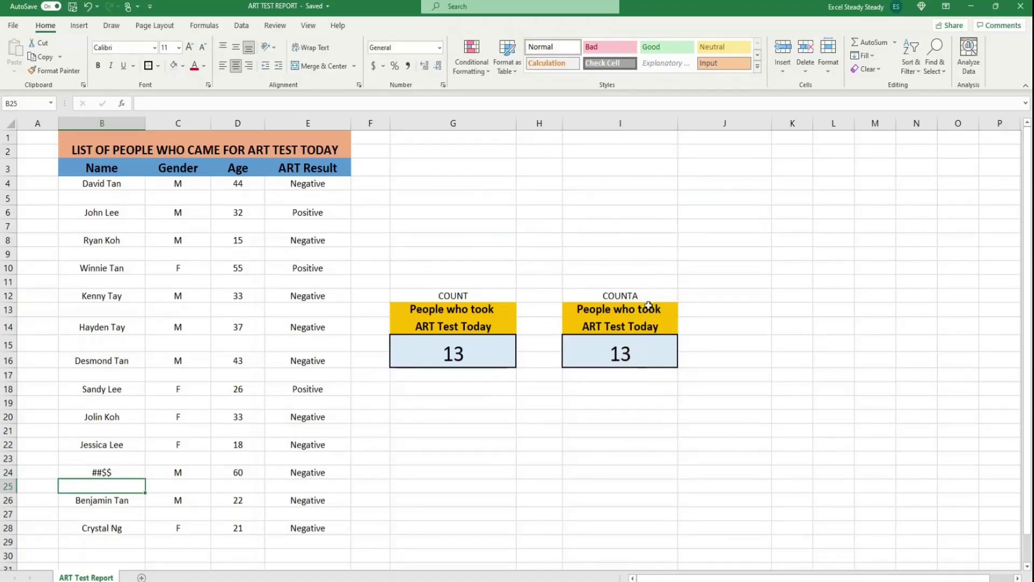
Re-enter the person's original name in cell B24 of the Name column
left_click(108, 472)
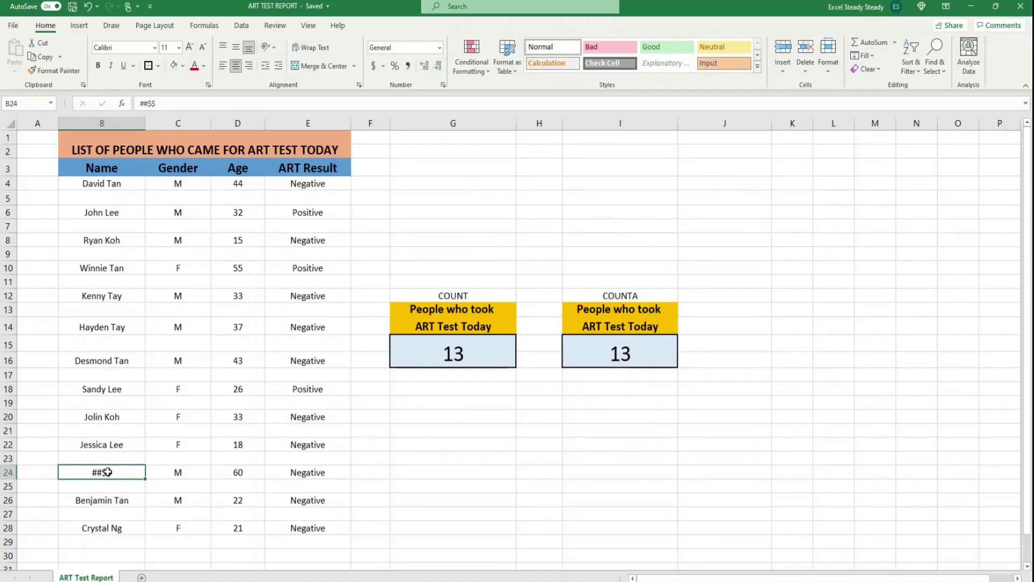
type("Jason")
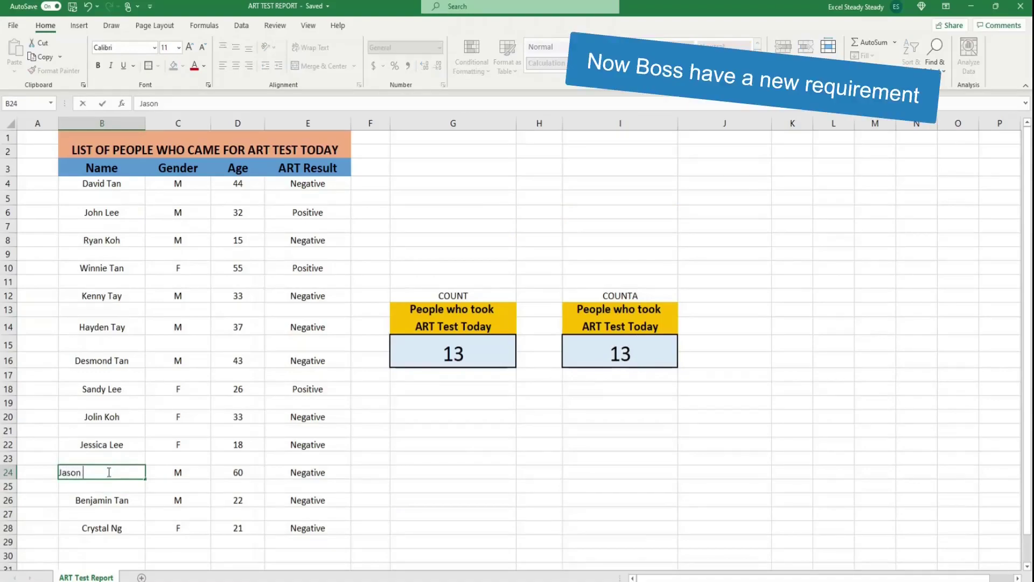
key("Return")
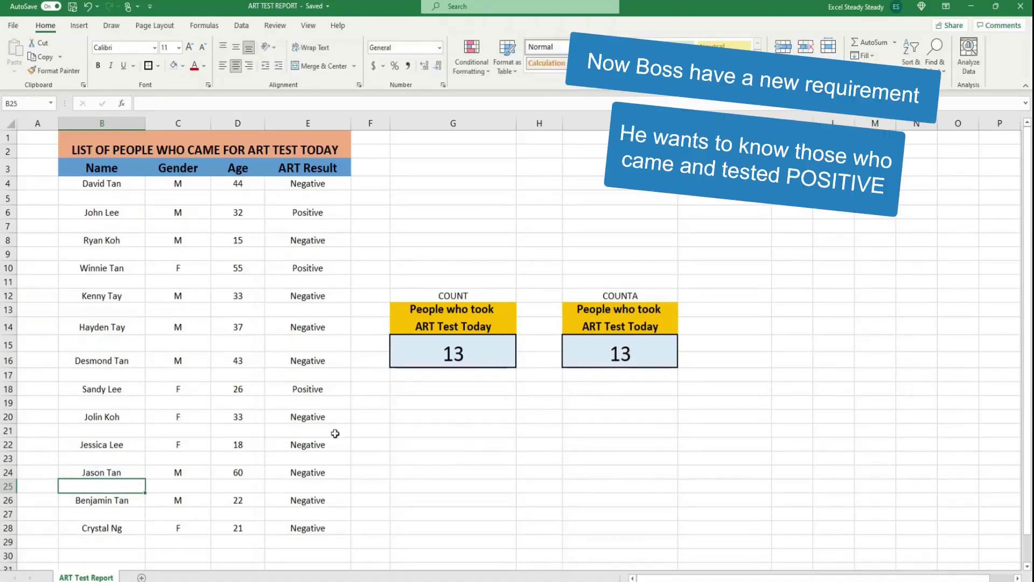
left_click(455, 418)
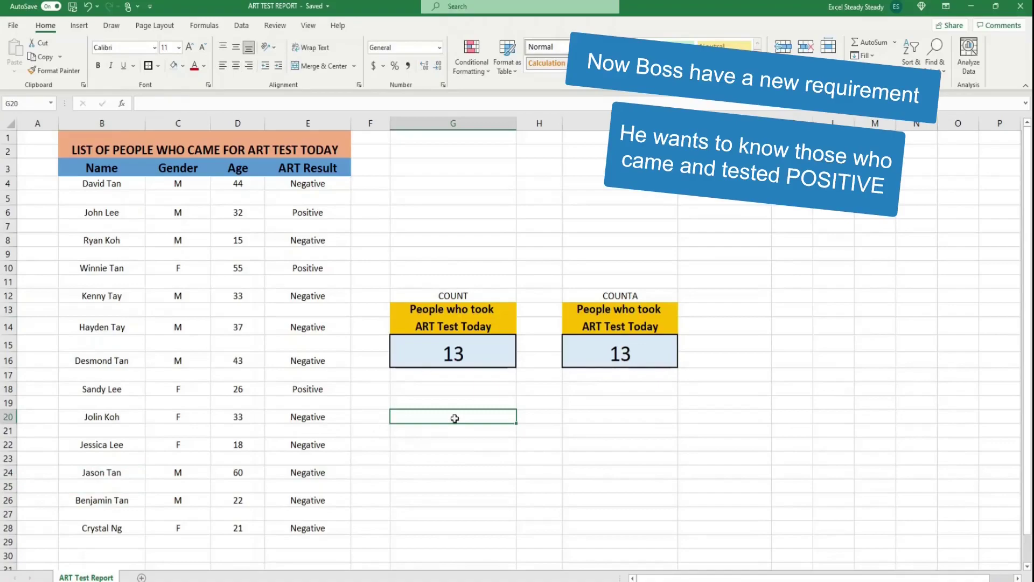
Copy the COUNT block G12:G16 to the cells starting at G19 and change the copy's heading to COUNTIF
key("Up")
key("Up")
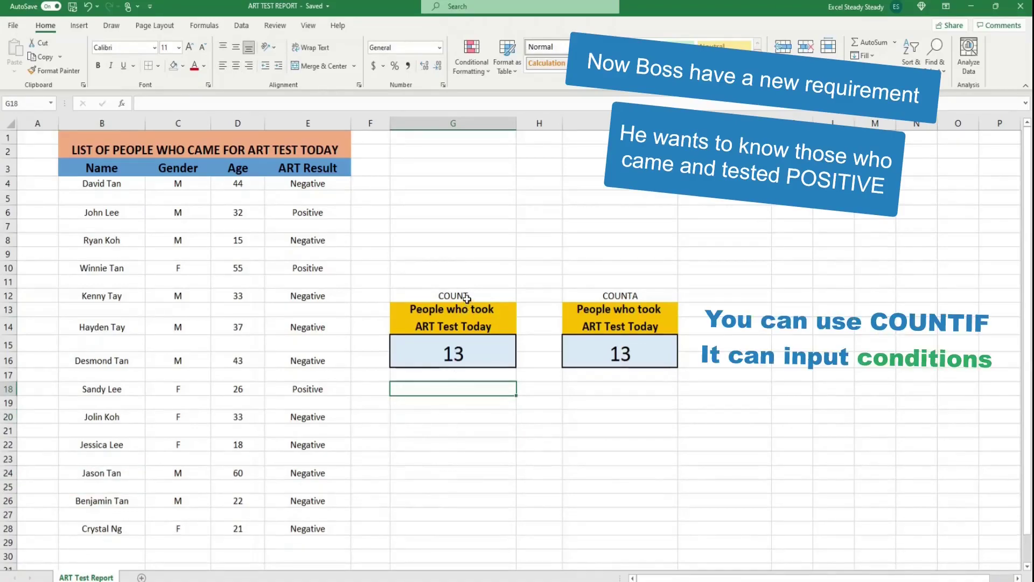
left_click_drag(467, 298, 463, 353)
right_click(470, 353)
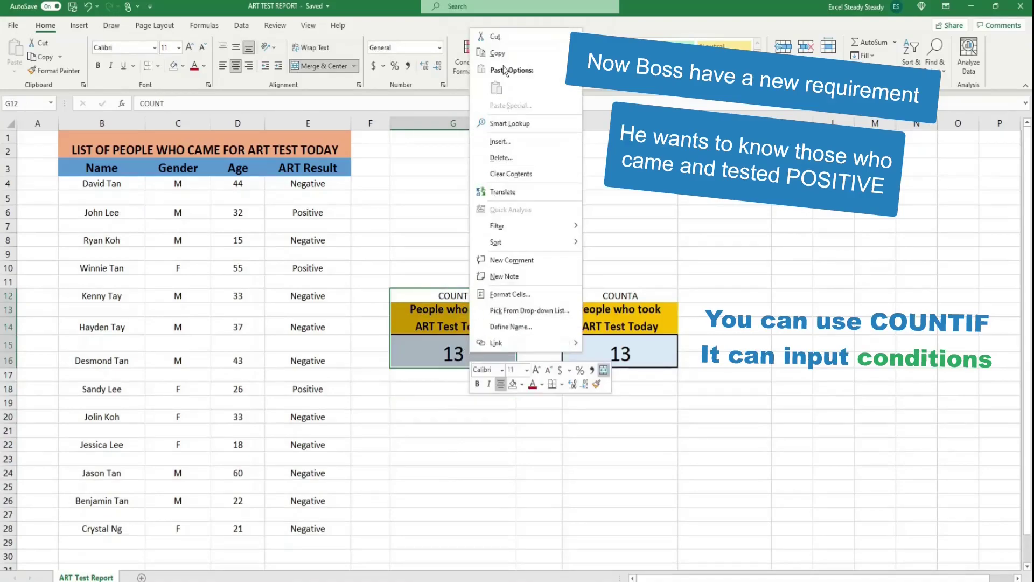
left_click(497, 52)
left_click(433, 403)
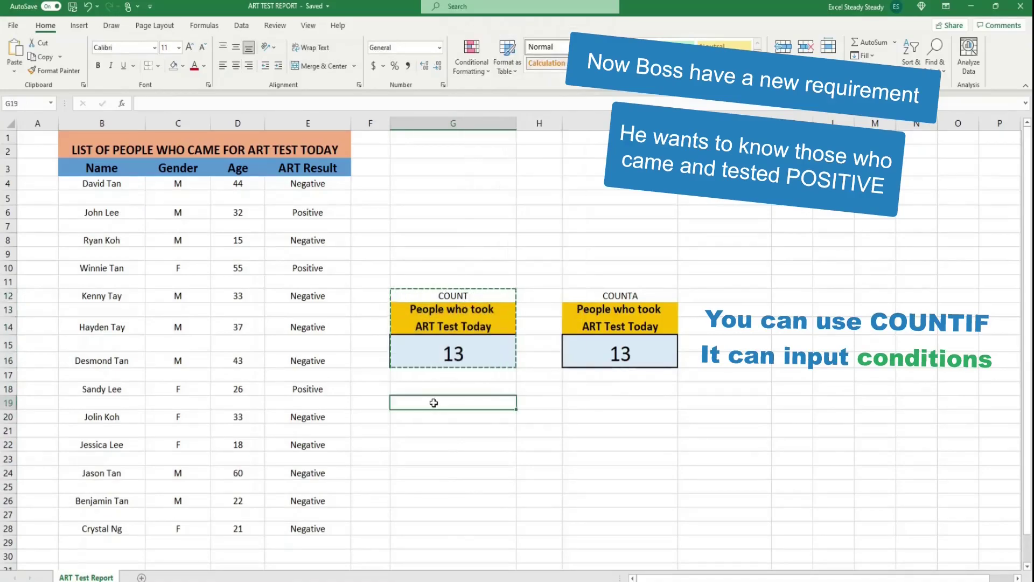
key("ctrl+v")
double_click(484, 405)
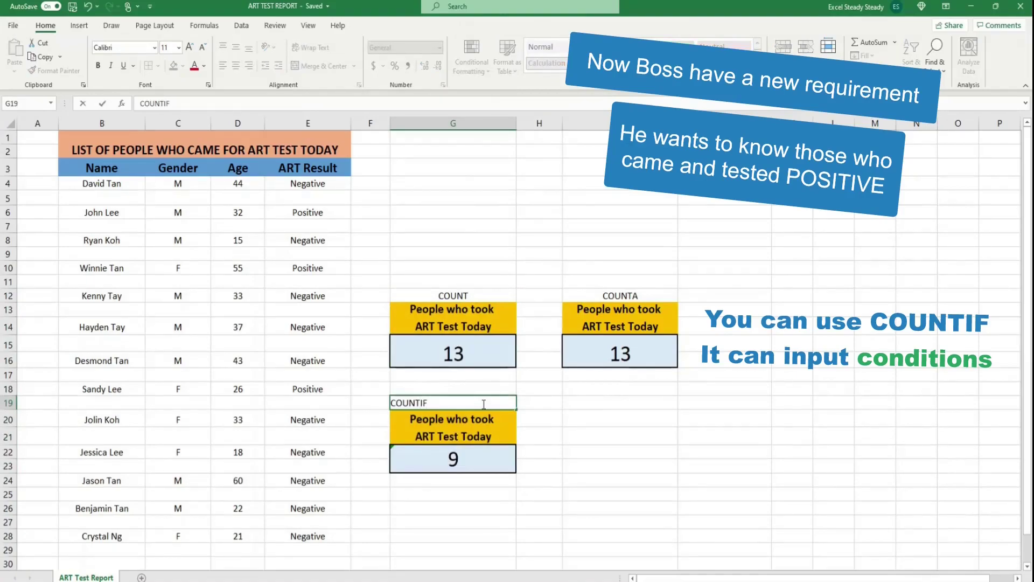
key("Return")
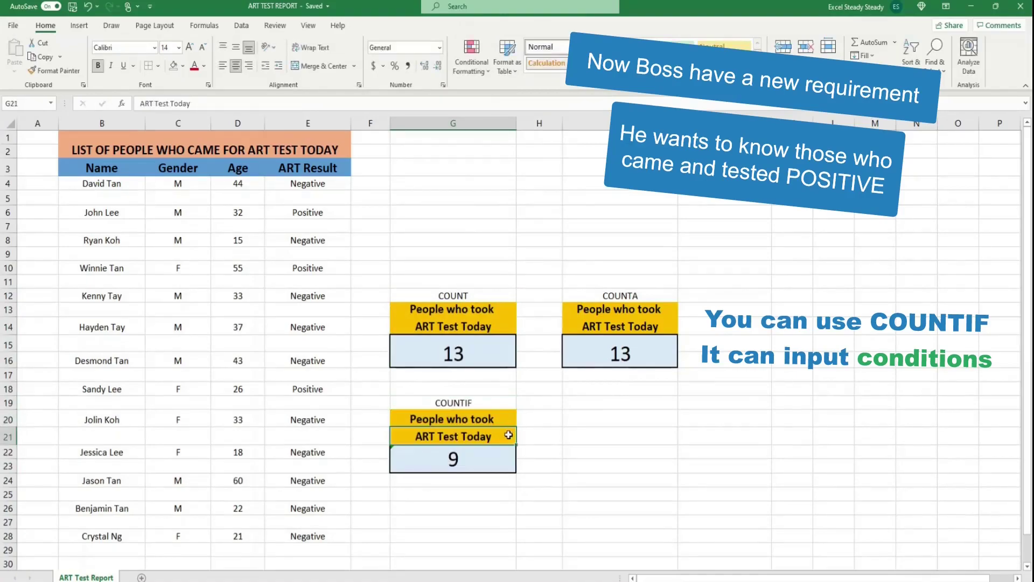
Change the label in cell G21 to "ART Test Today (POSITIVE)" and widen column G to fit it
double_click(511, 435)
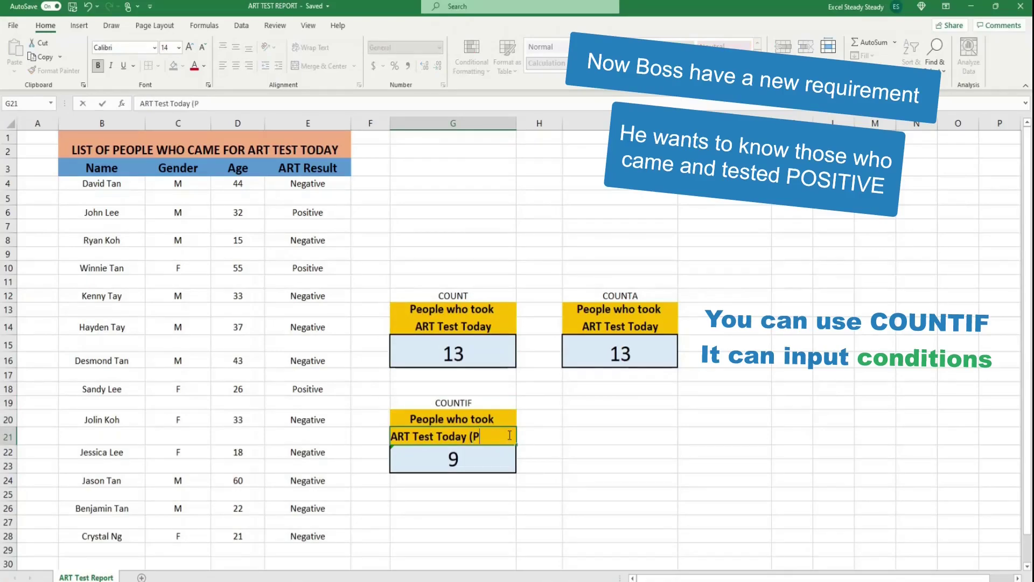
type("(POSITIVE")
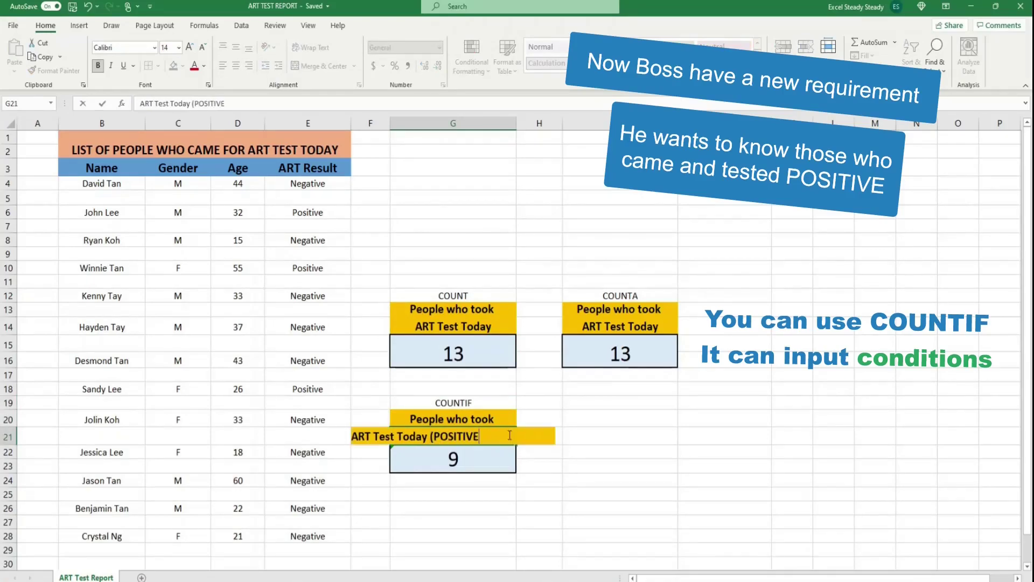
type(")")
key("Return")
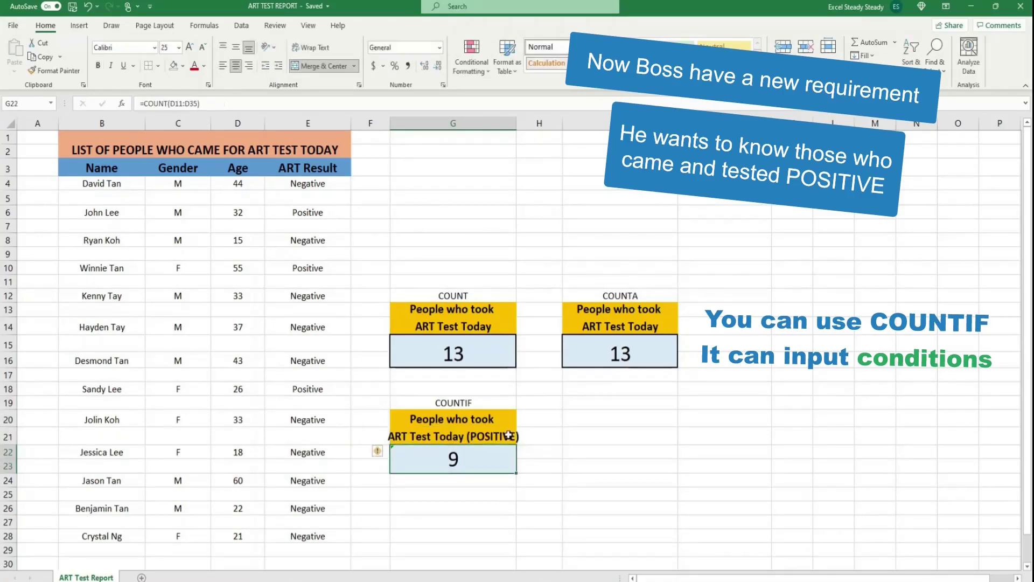
left_click_drag(516, 123, 530, 123)
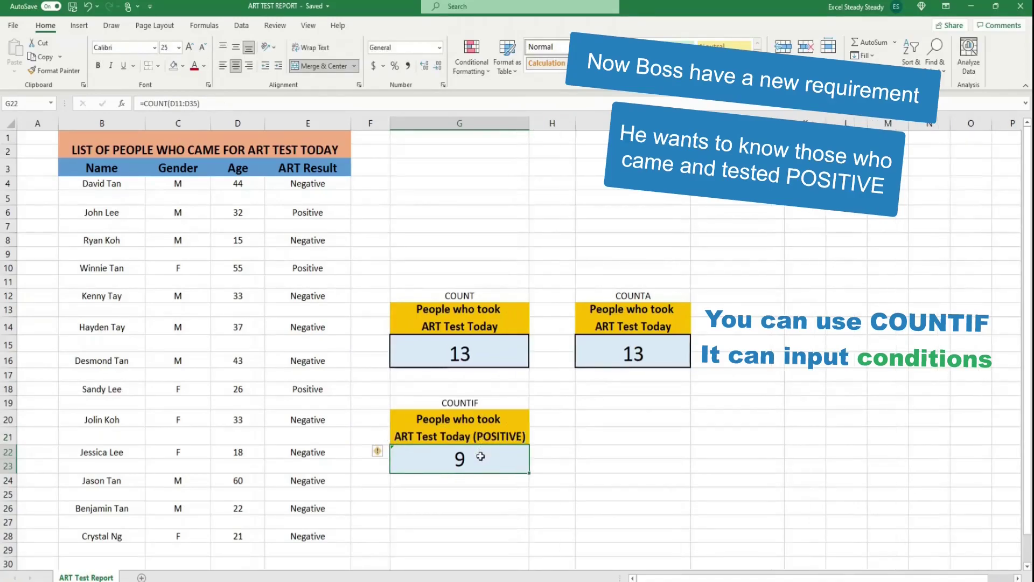
Enter =COUNTIF(E4:E28,"POSITIVE") in cell G22 to count the positive entries in the ART Result column
type("=CO")
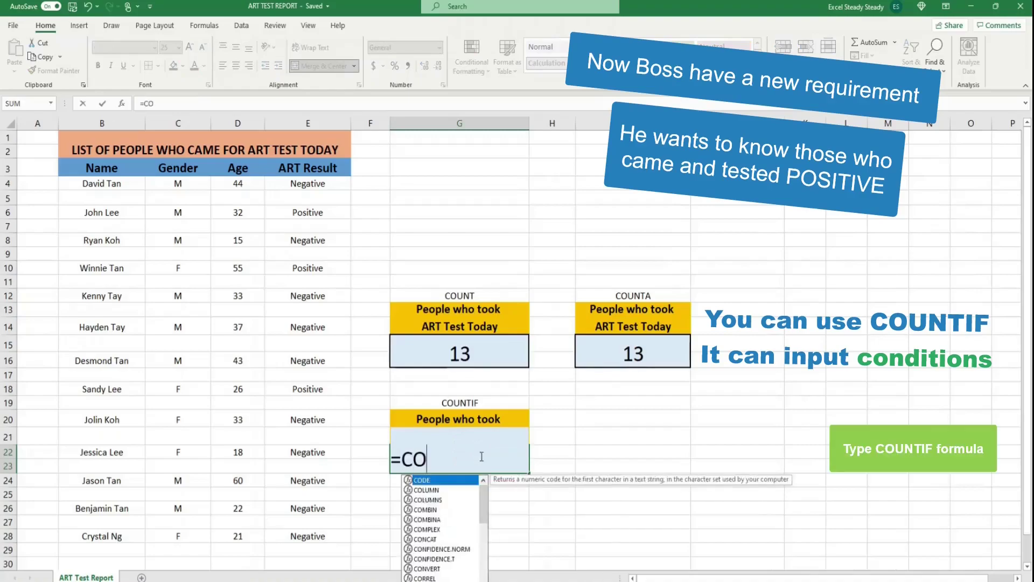
type("UNTIF(")
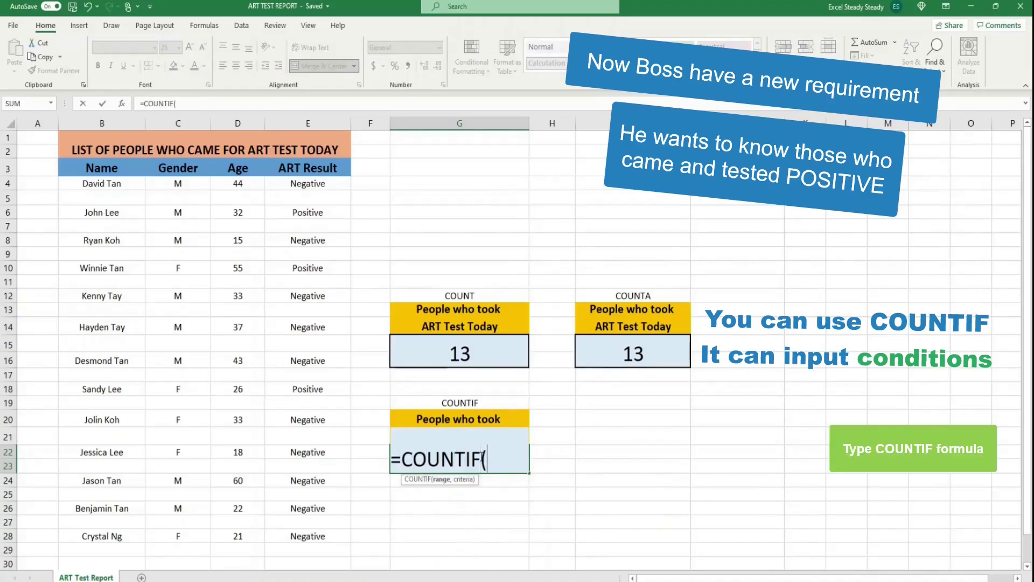
left_click(287, 196)
left_click(291, 184)
left_click_drag(291, 184, 325, 534)
type(",\"PO")
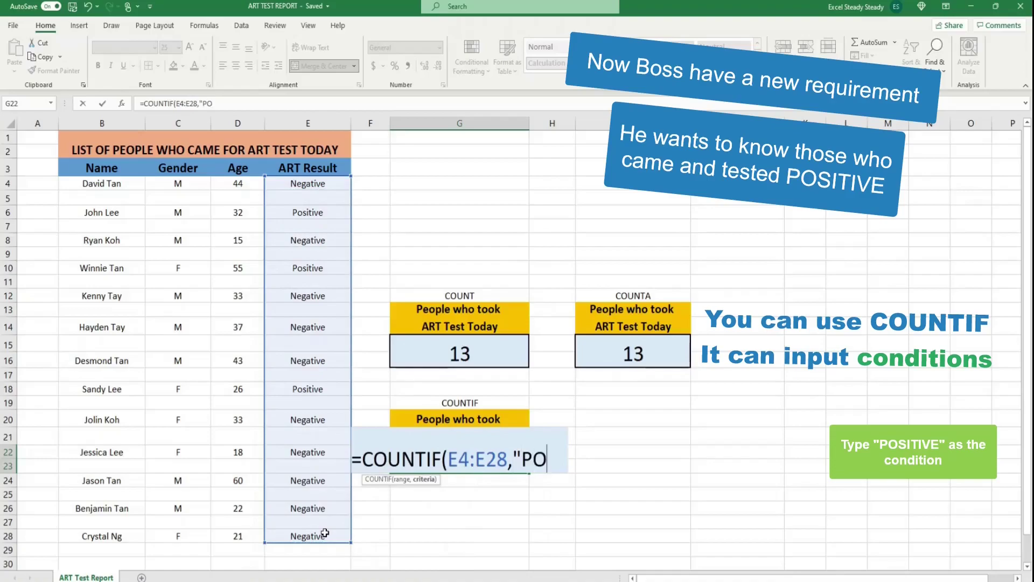
type("SITIVE")
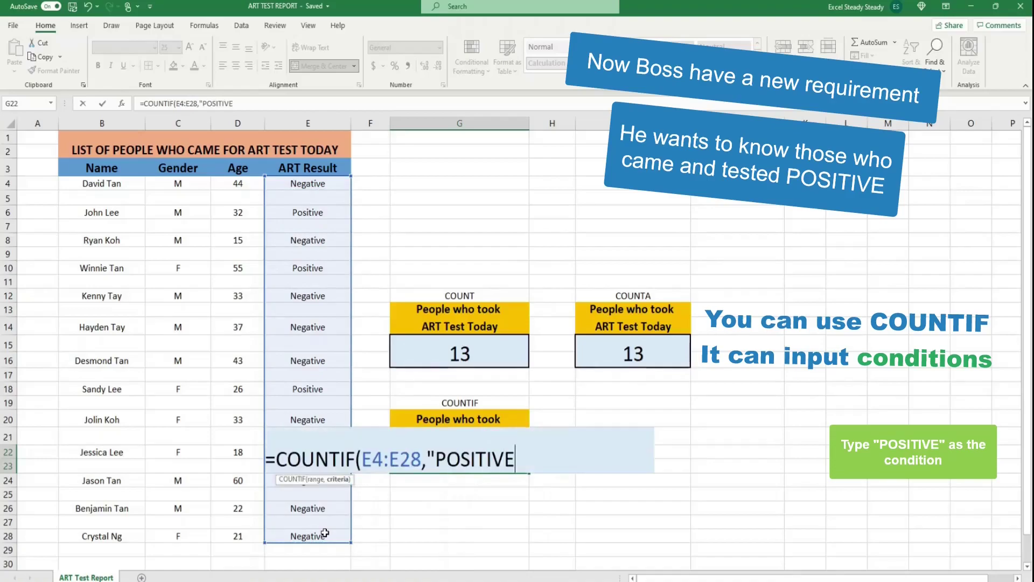
type("\")")
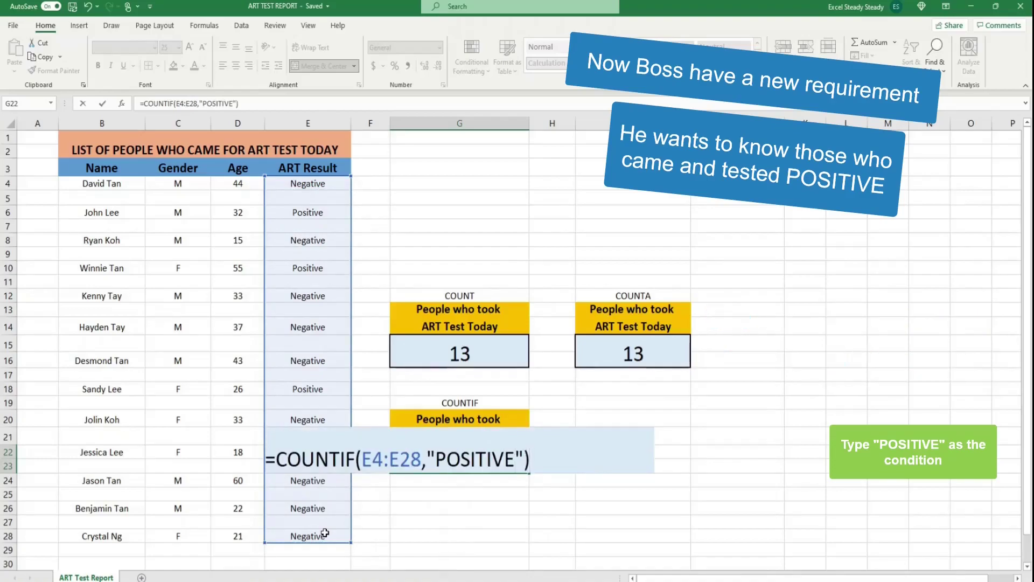
key("Return")
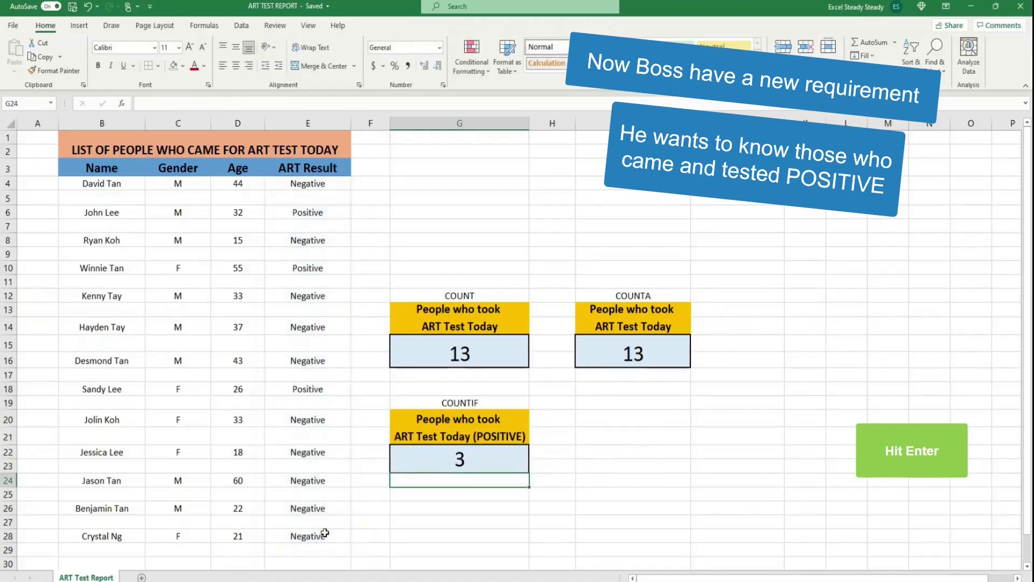
left_click(587, 512)
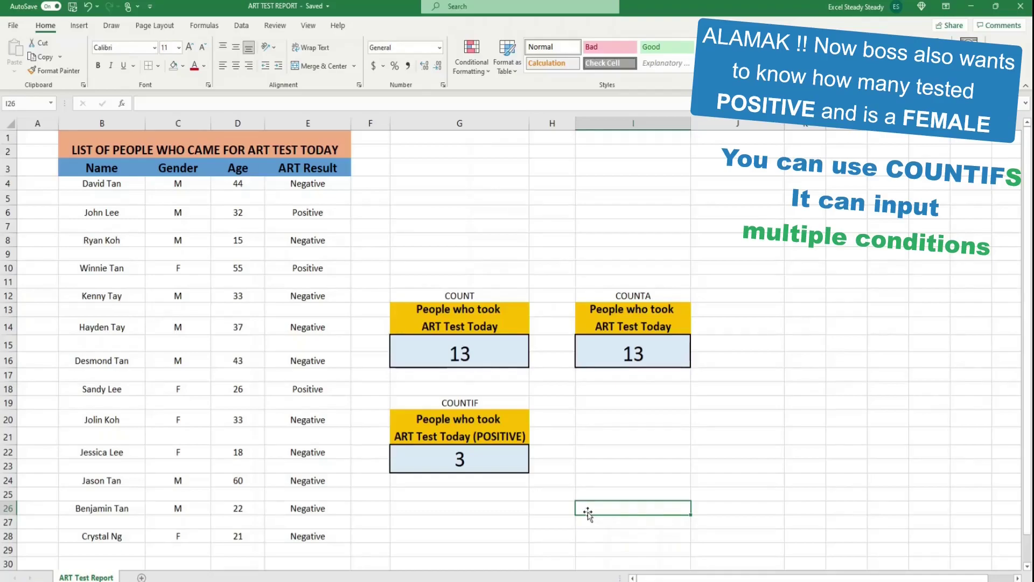
Copy the COUNTIF block G19:G23 to the cells starting at I19 and change the copy's heading to COUNTIFS
left_click_drag(512, 404, 508, 459)
right_click(506, 458)
left_click(574, 166)
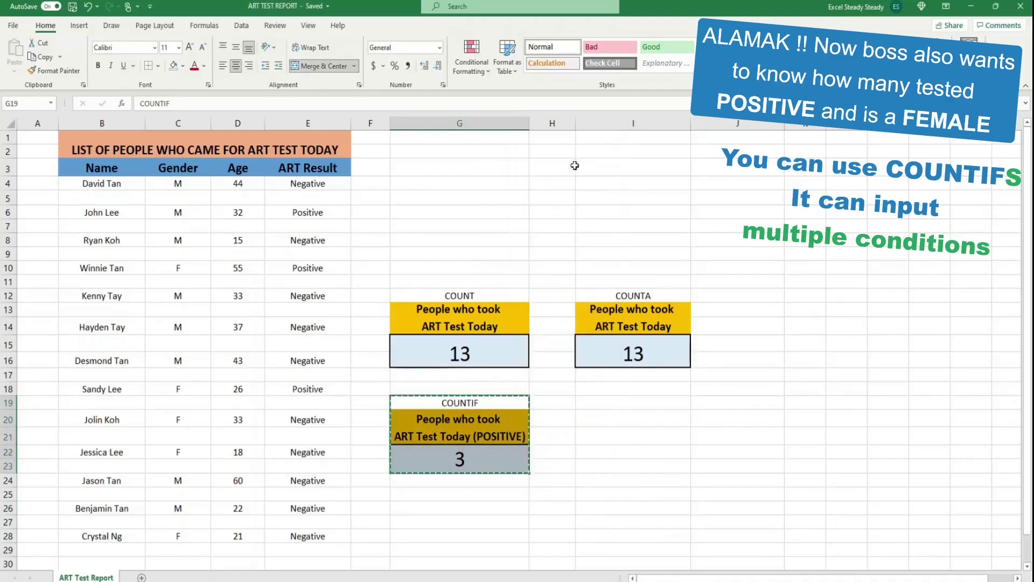
left_click(619, 403)
right_click(620, 404)
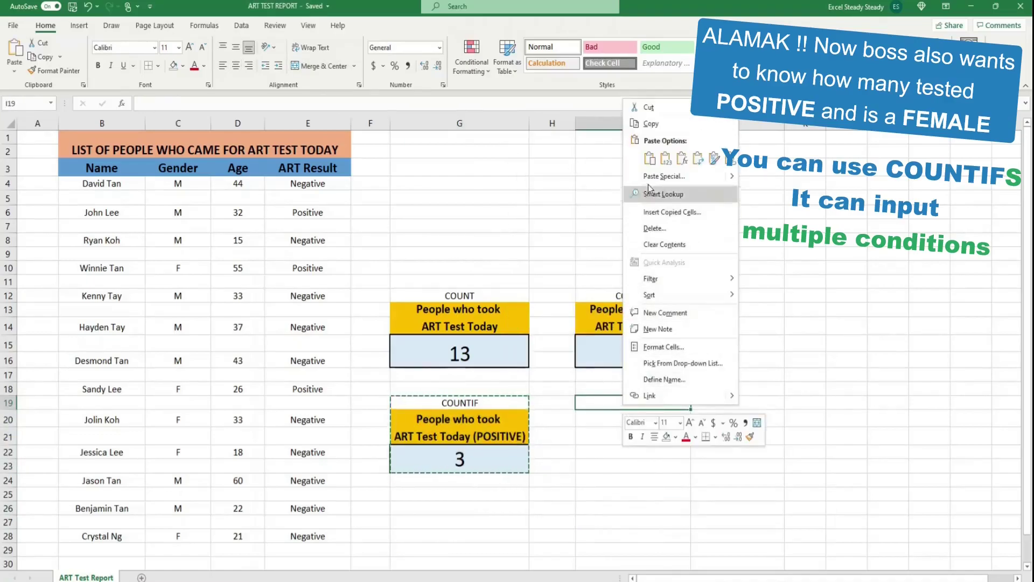
left_click(650, 157)
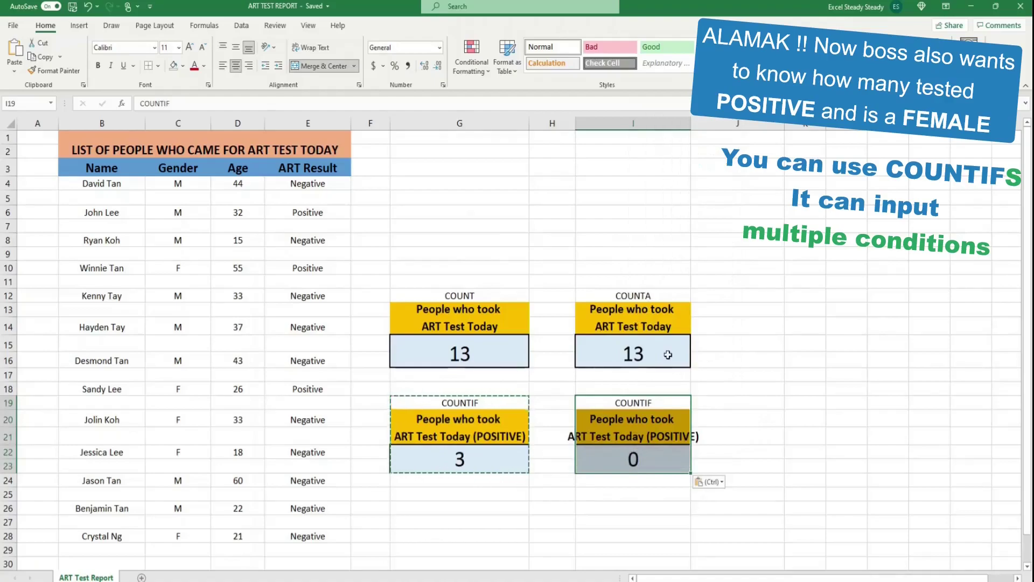
double_click(669, 403)
type("S")
key("Return")
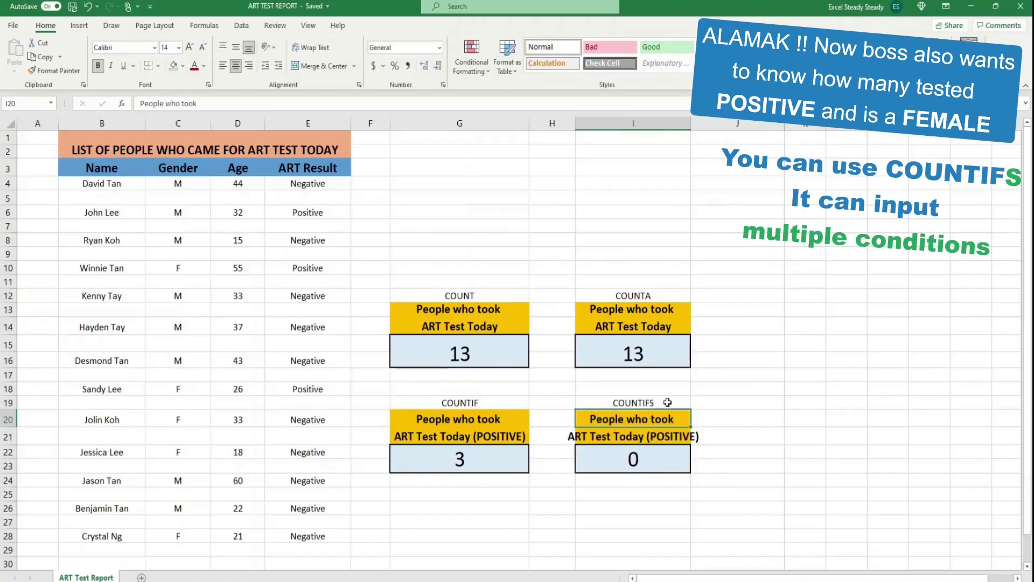
Change the label in cell I21 to "ART Test Today (POSITIVE, FEMALE)" and widen column I to fit it
left_click_drag(689, 119, 746, 125)
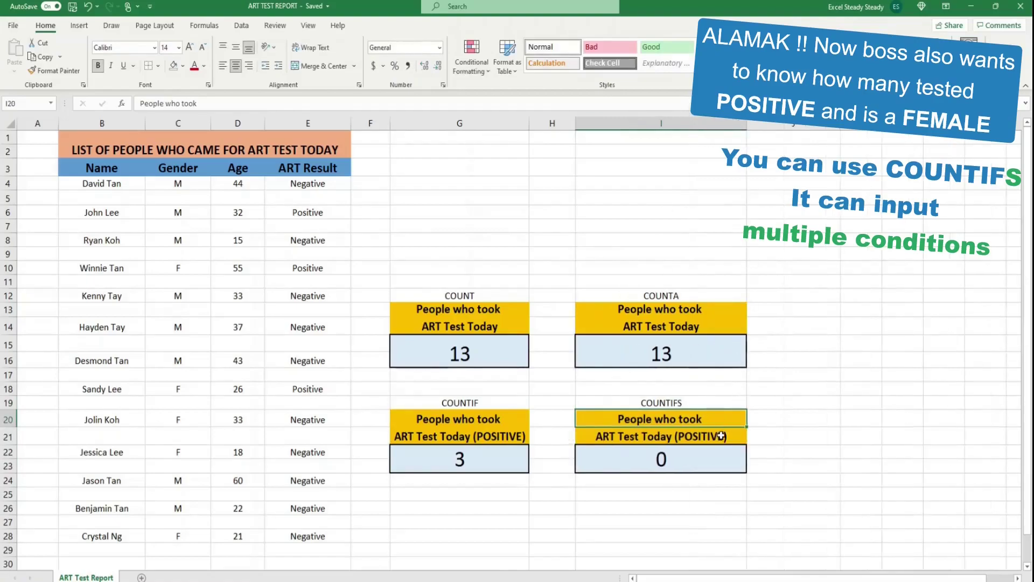
double_click(695, 437)
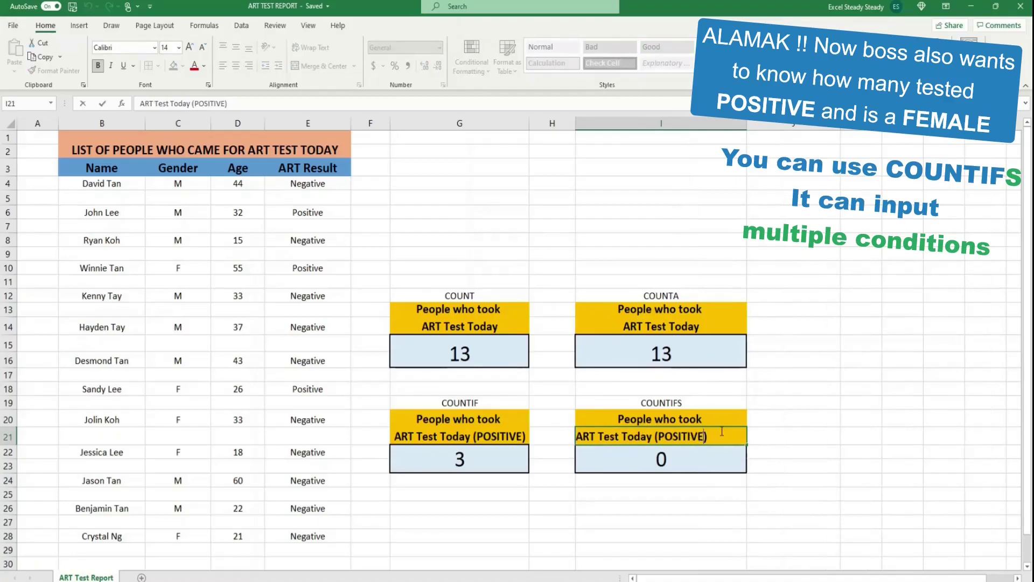
type(", FEMALE")
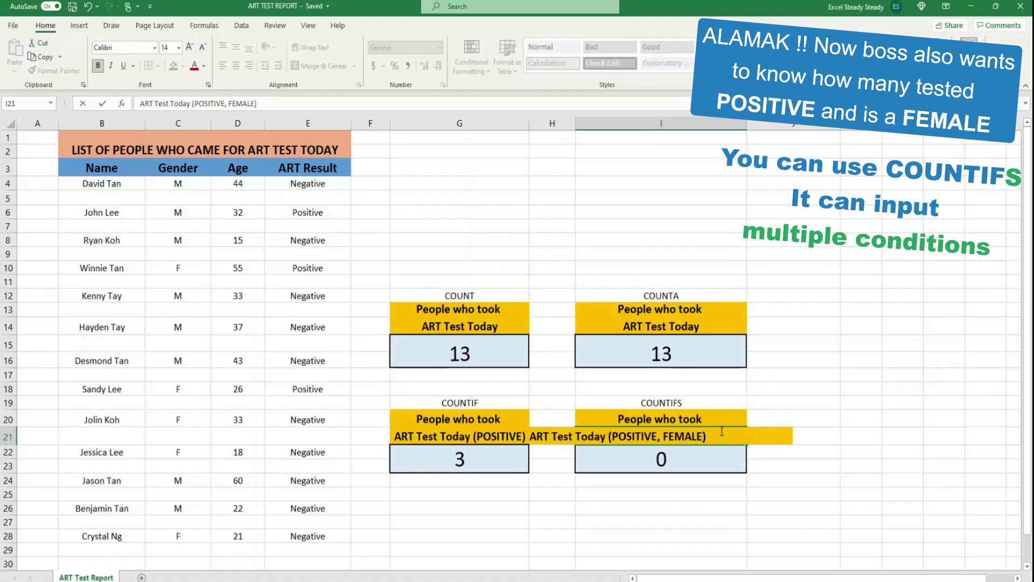
key("Return")
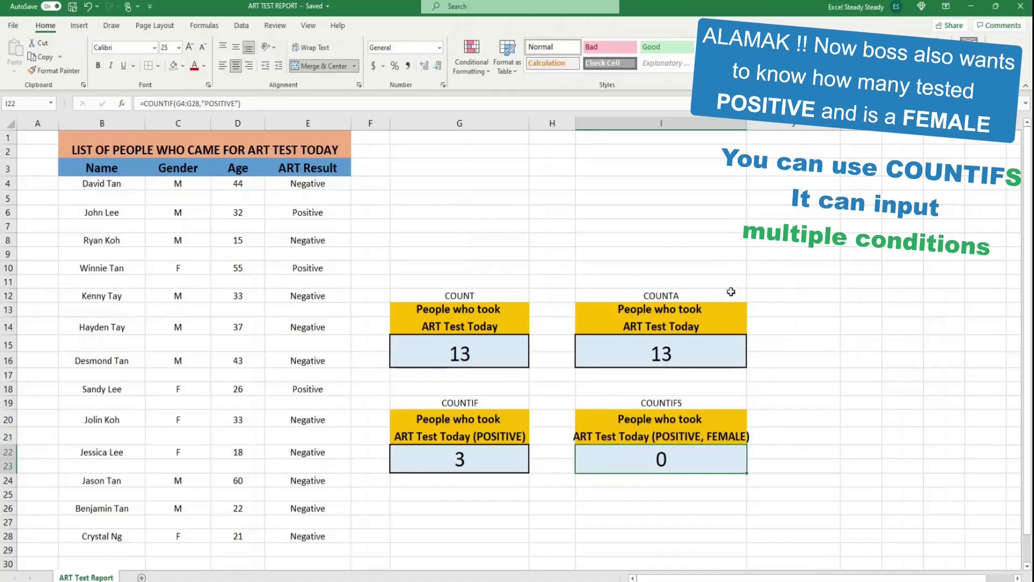
double_click(755, 123)
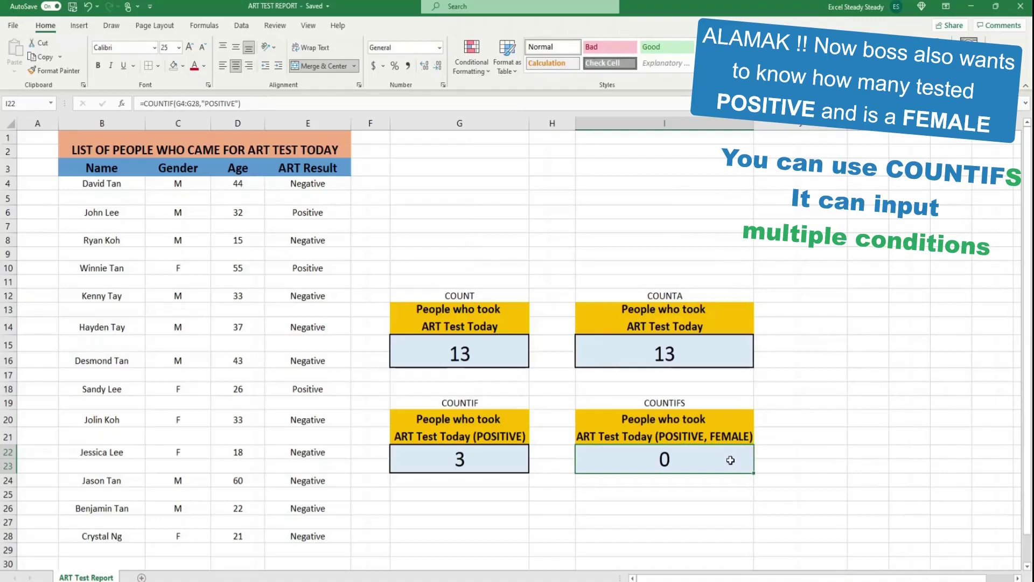
Enter =COUNTIFS(C4:C28,"F",E4:E28,"POSITIVE") in cell I22 to count the females who tested positive
type("=COUNTIF")
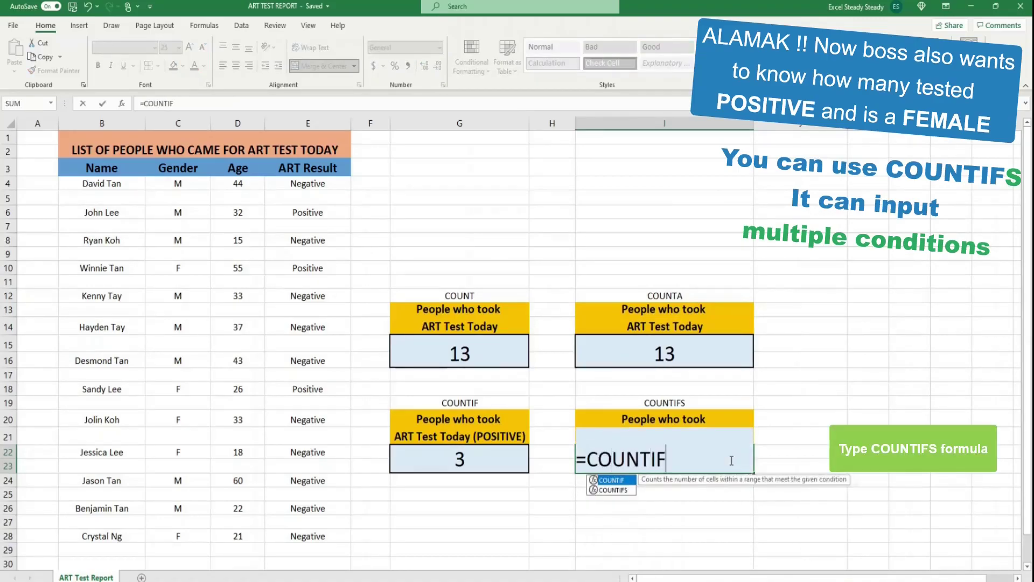
type("S(")
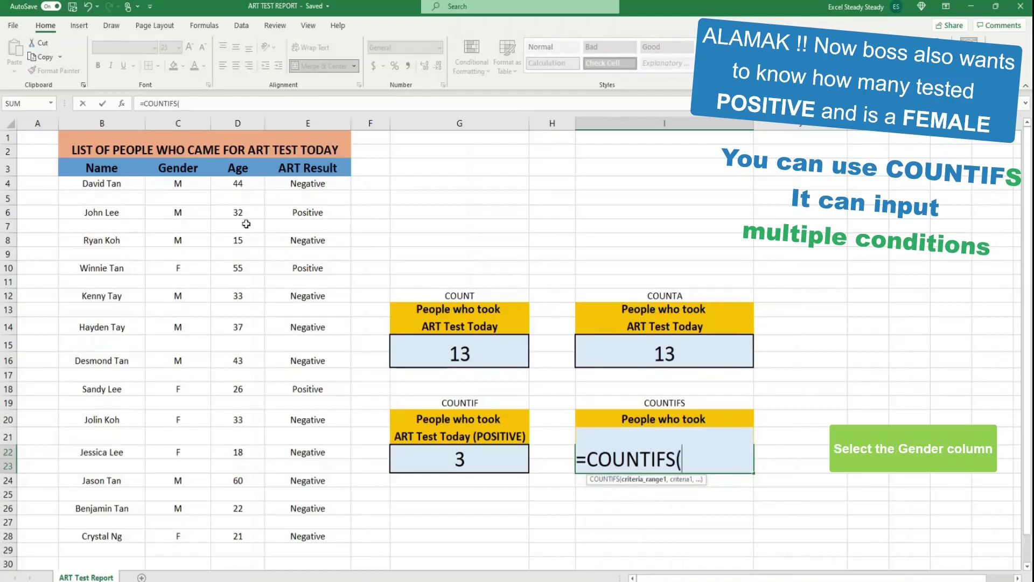
left_click(202, 183)
left_click_drag(191, 529, 191, 531)
type(",\"F")
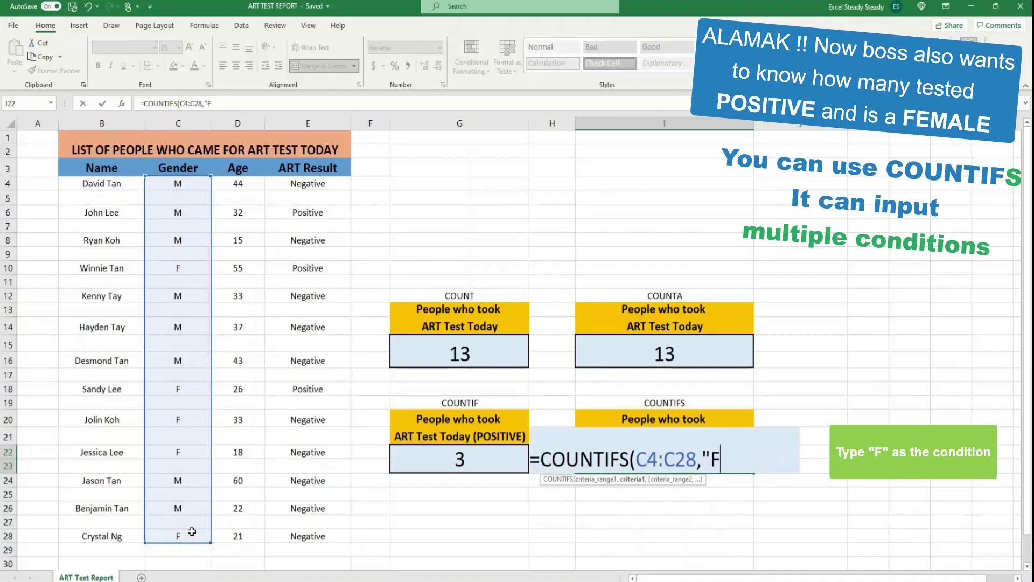
type(",")
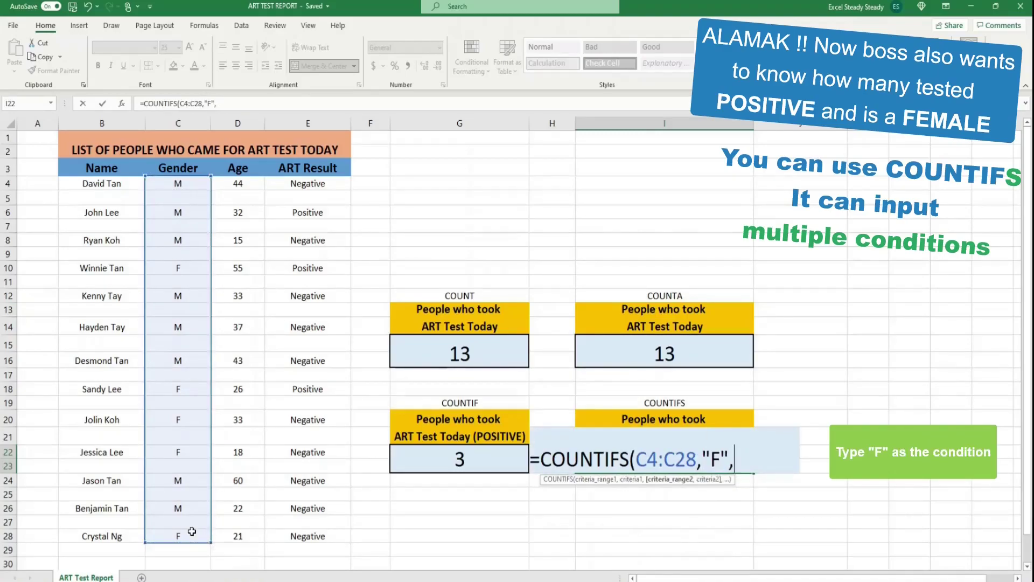
left_click(323, 184)
left_click_drag(332, 527, 332, 529)
type(",")
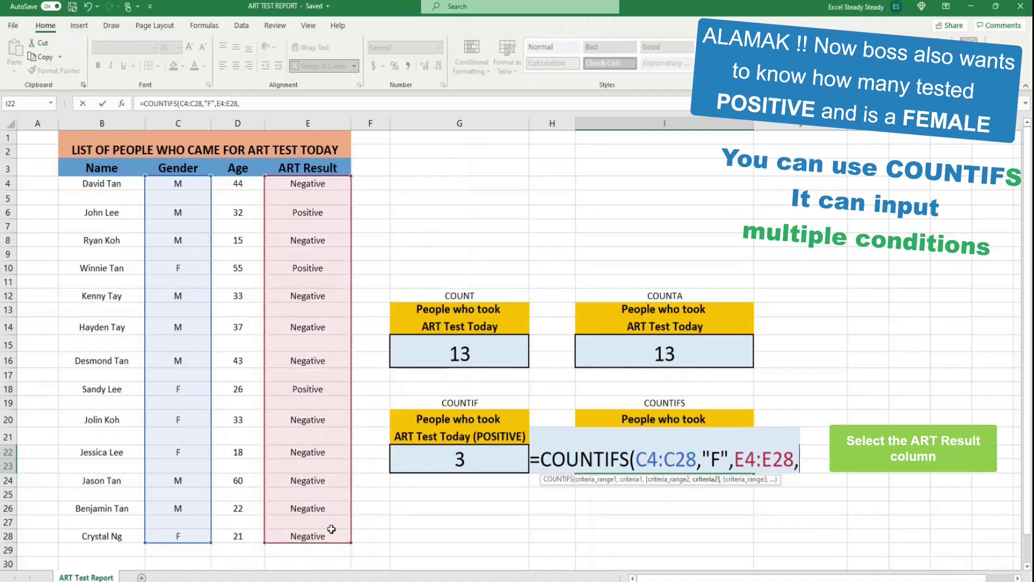
type("\"P")
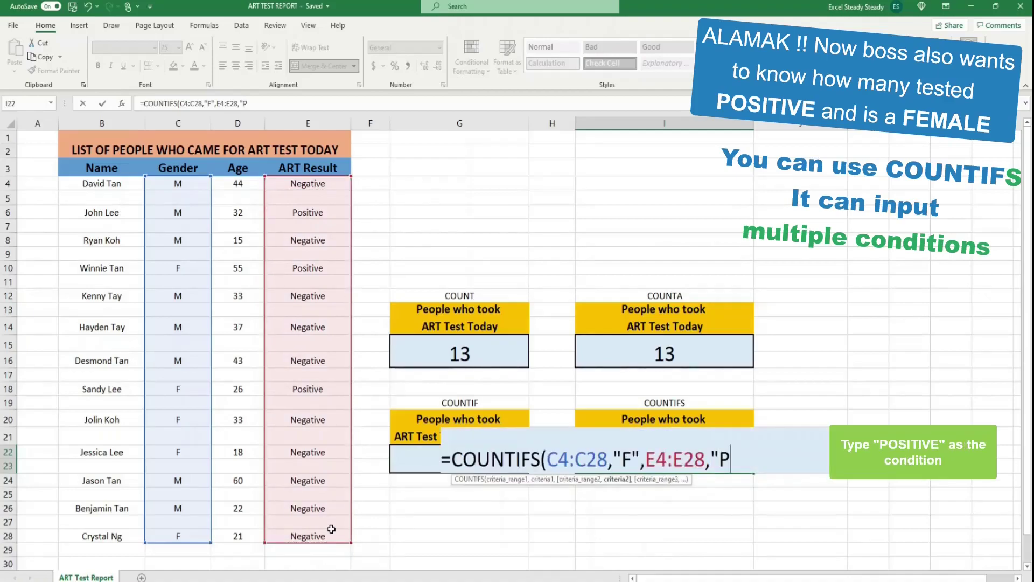
type("OSITIV")
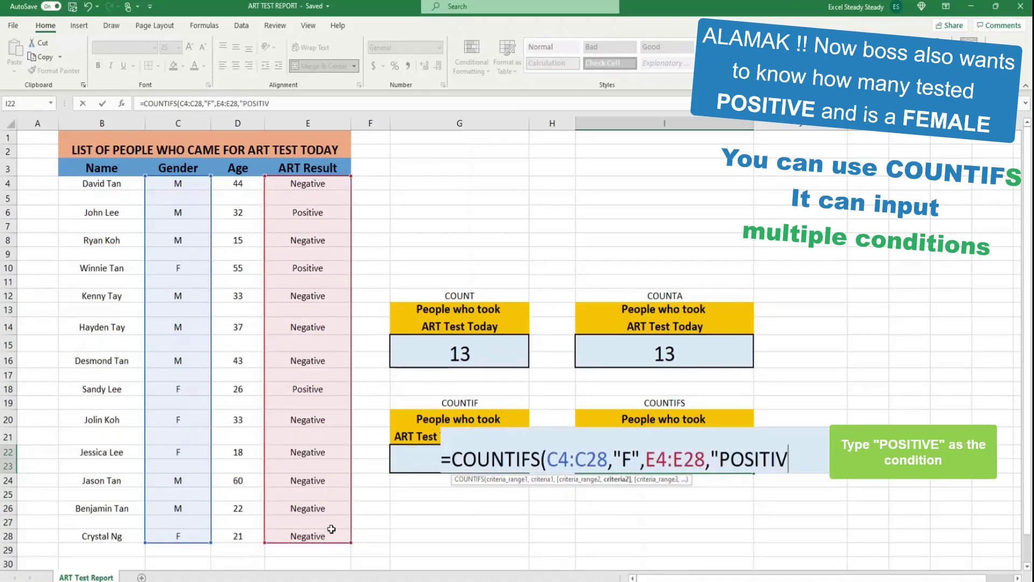
type("E\")")
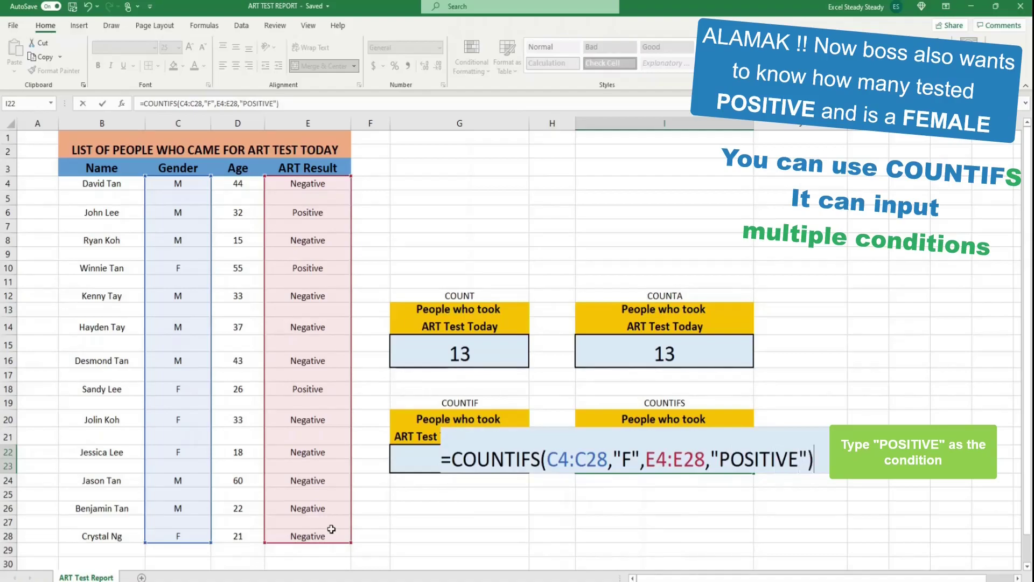
key("Return")
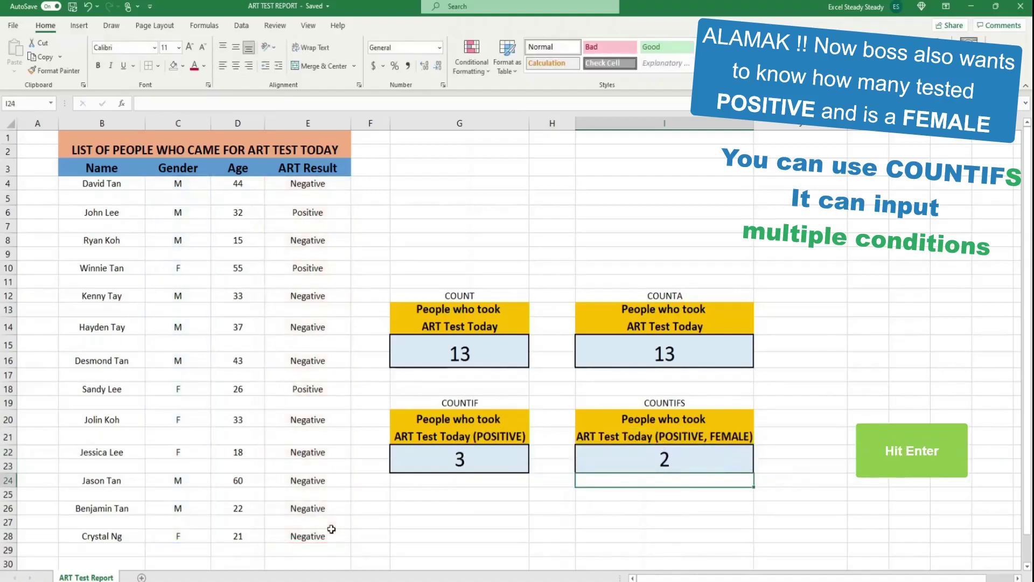
Delete columns G to I to clear all the count blocks beside the list
left_click(432, 507)
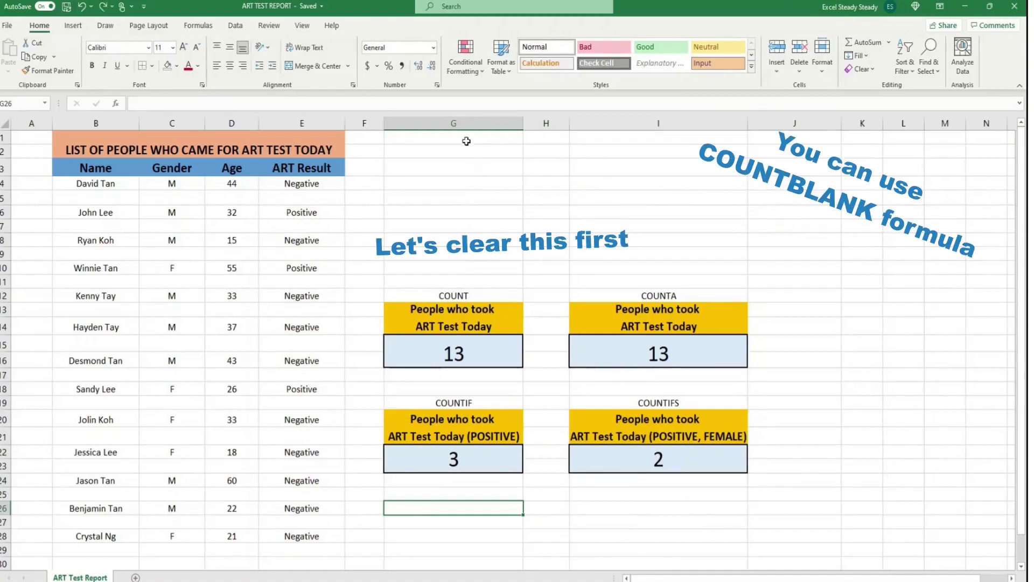
left_click_drag(462, 123, 665, 138)
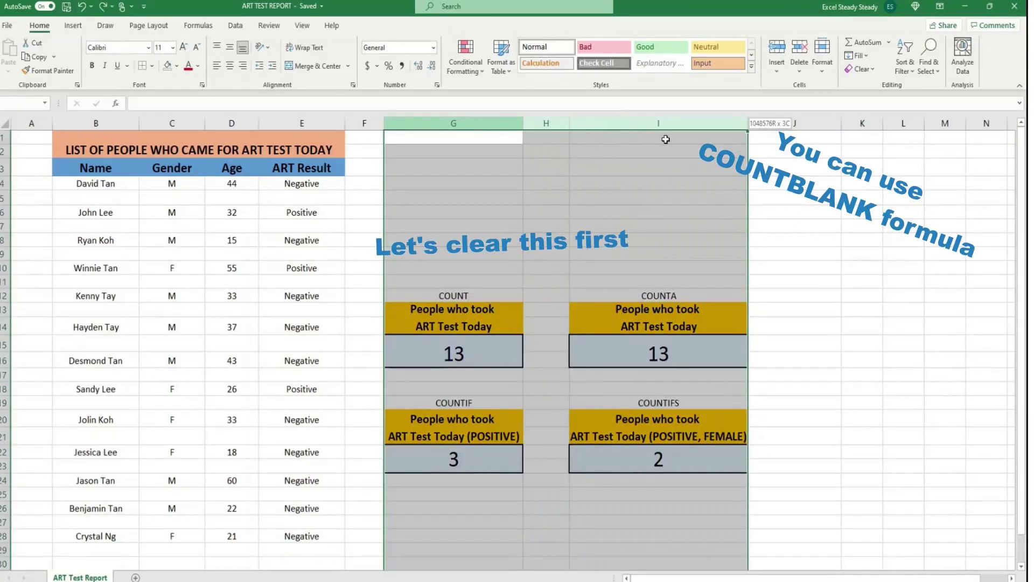
right_click(618, 180)
left_click(654, 286)
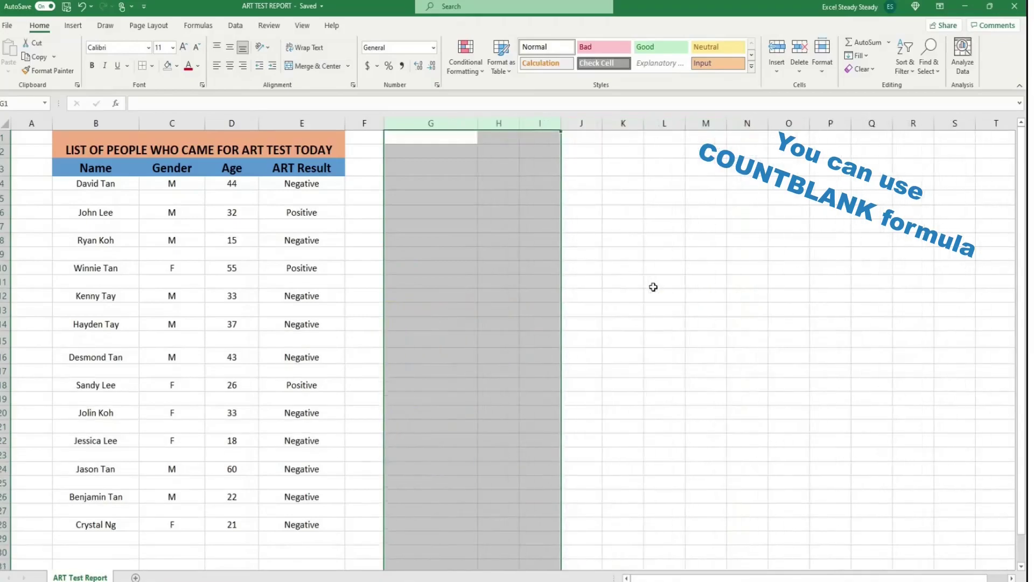
Enter =COUNTBLANK(B4:B28) in cell G13 to count the blank cells in the Name column
left_click(448, 309)
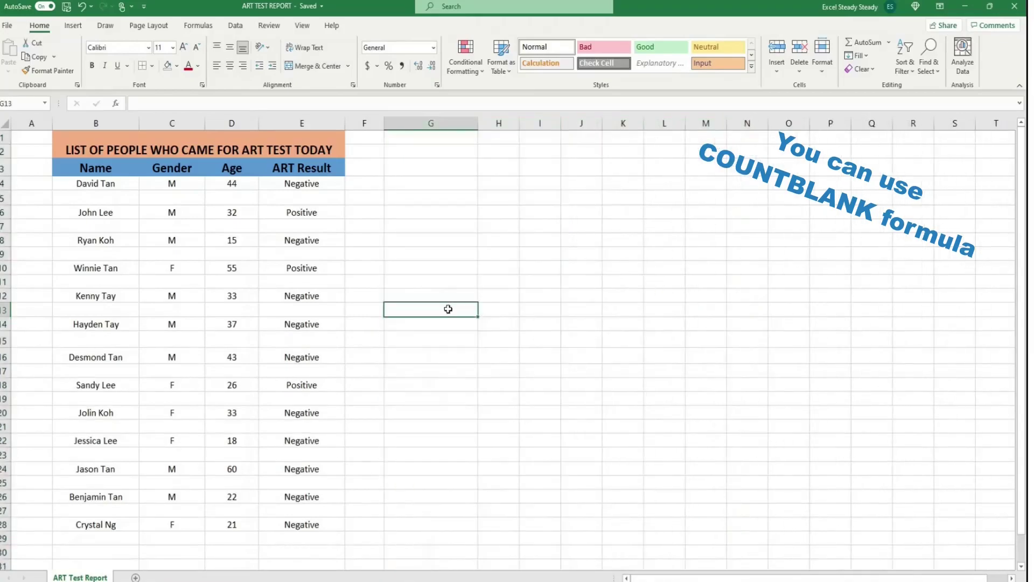
type("=COU")
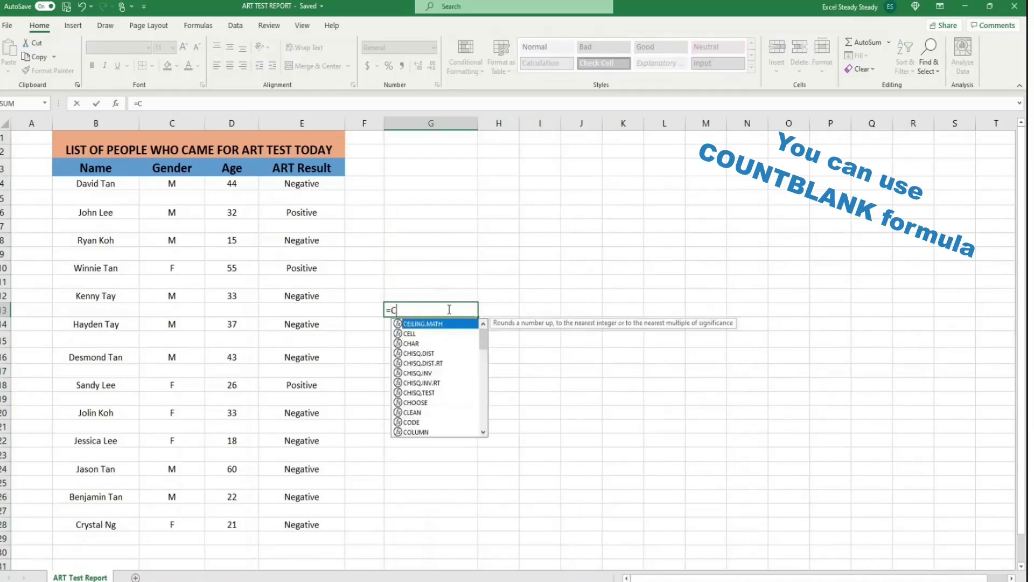
type("NTBLAN")
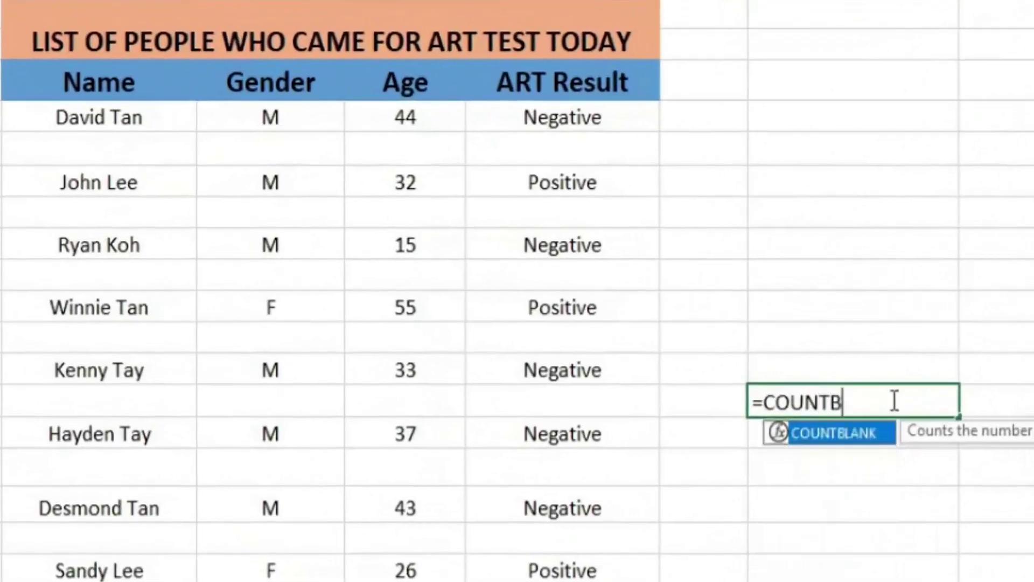
type("K(")
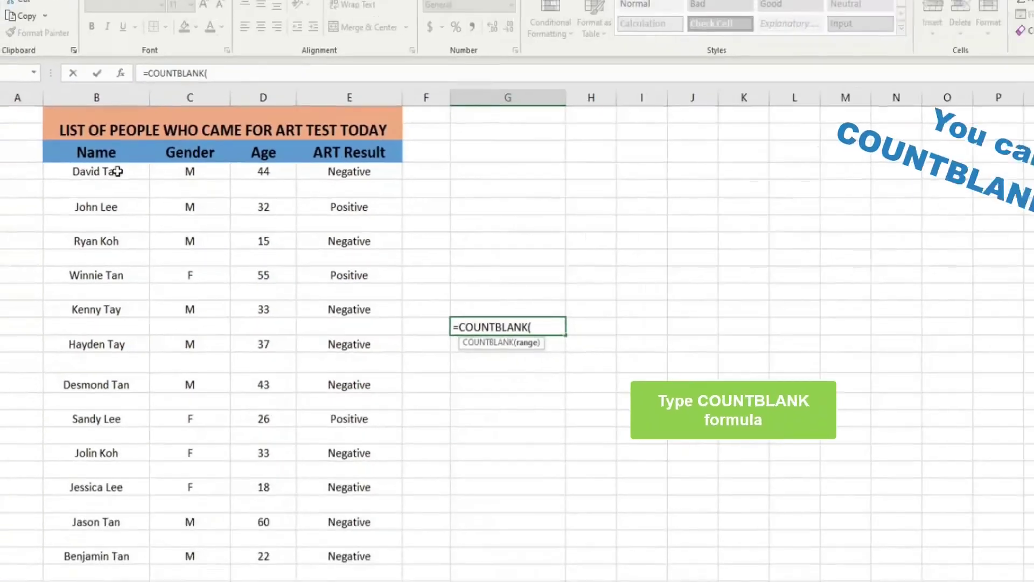
left_click(99, 118)
left_click(101, 522, "shift")
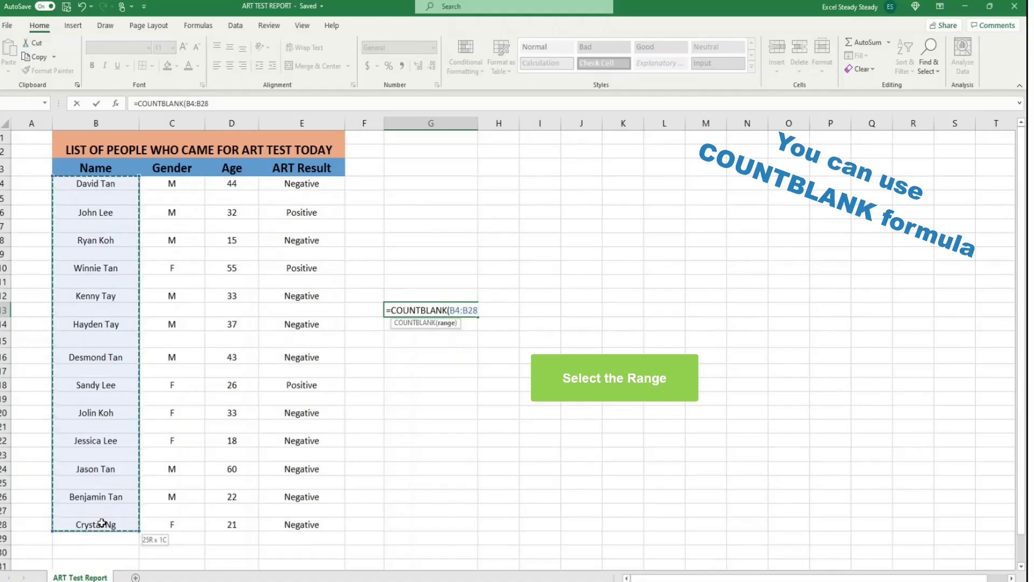
type(")")
key("Return")
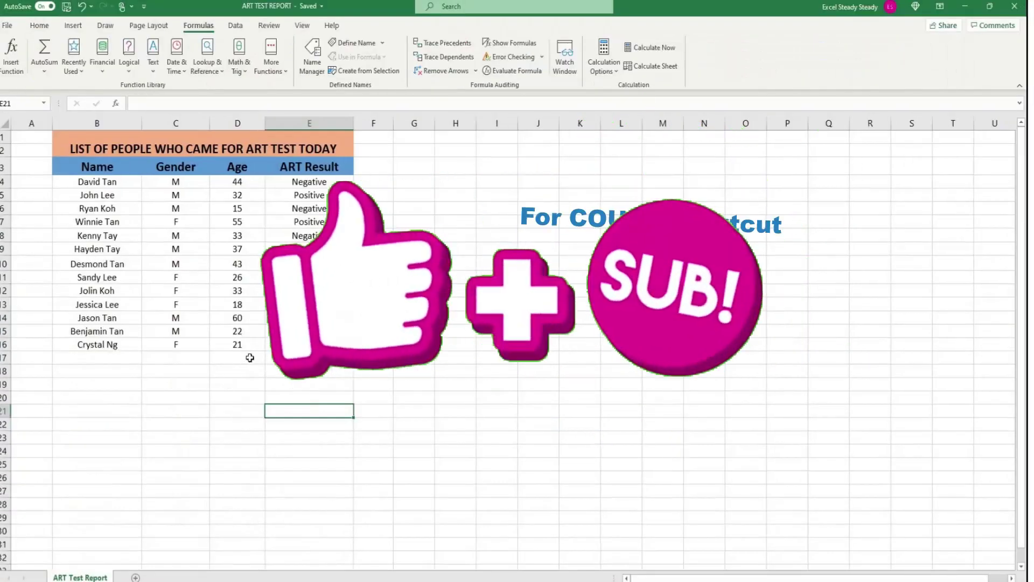
Insert an automatic COUNT of the ages D4:D16 in cell D17, directly below the Age column
left_click(250, 357)
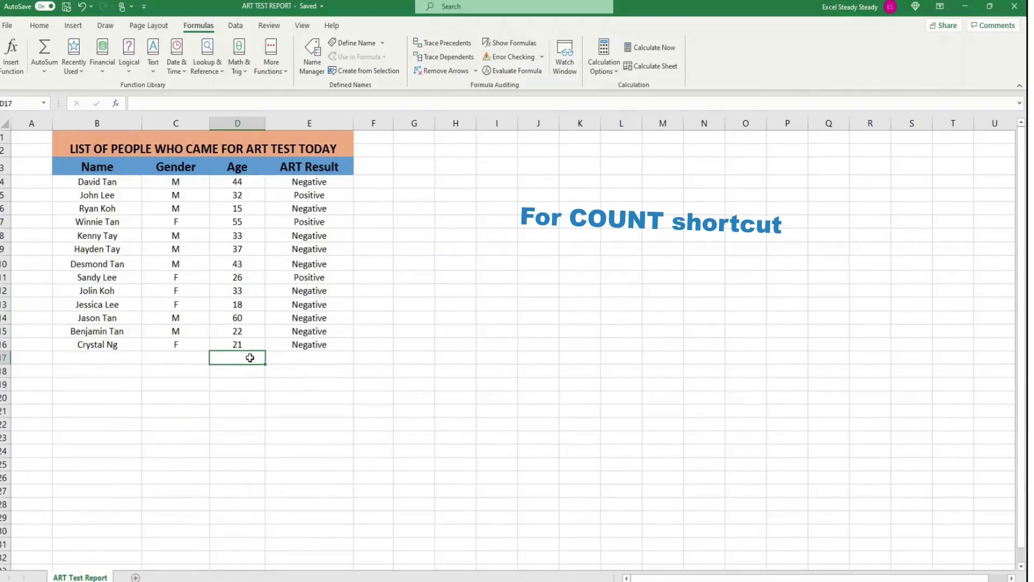
key("alt")
key("m")
key("u")
key("c")
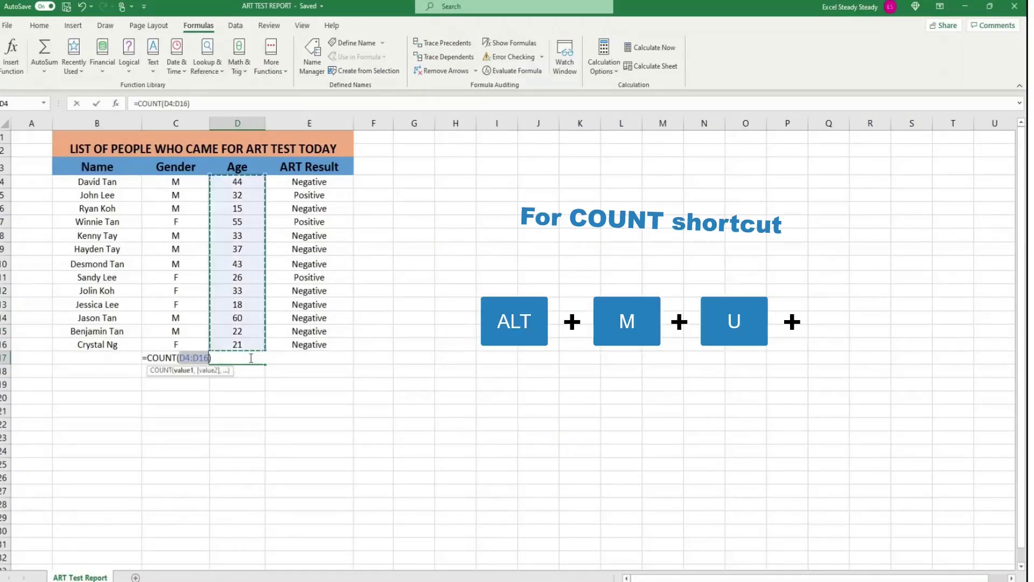
key("Return")
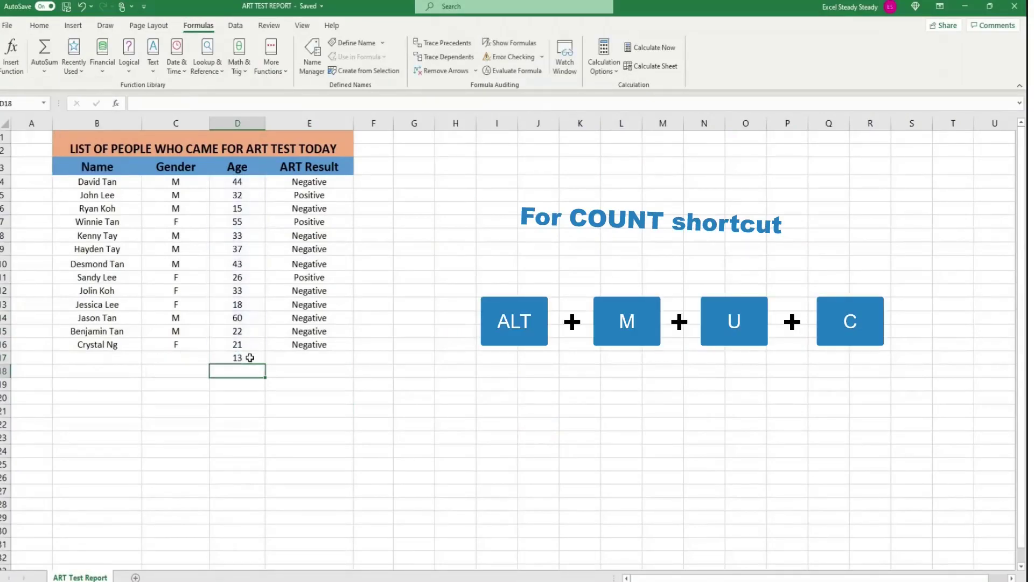